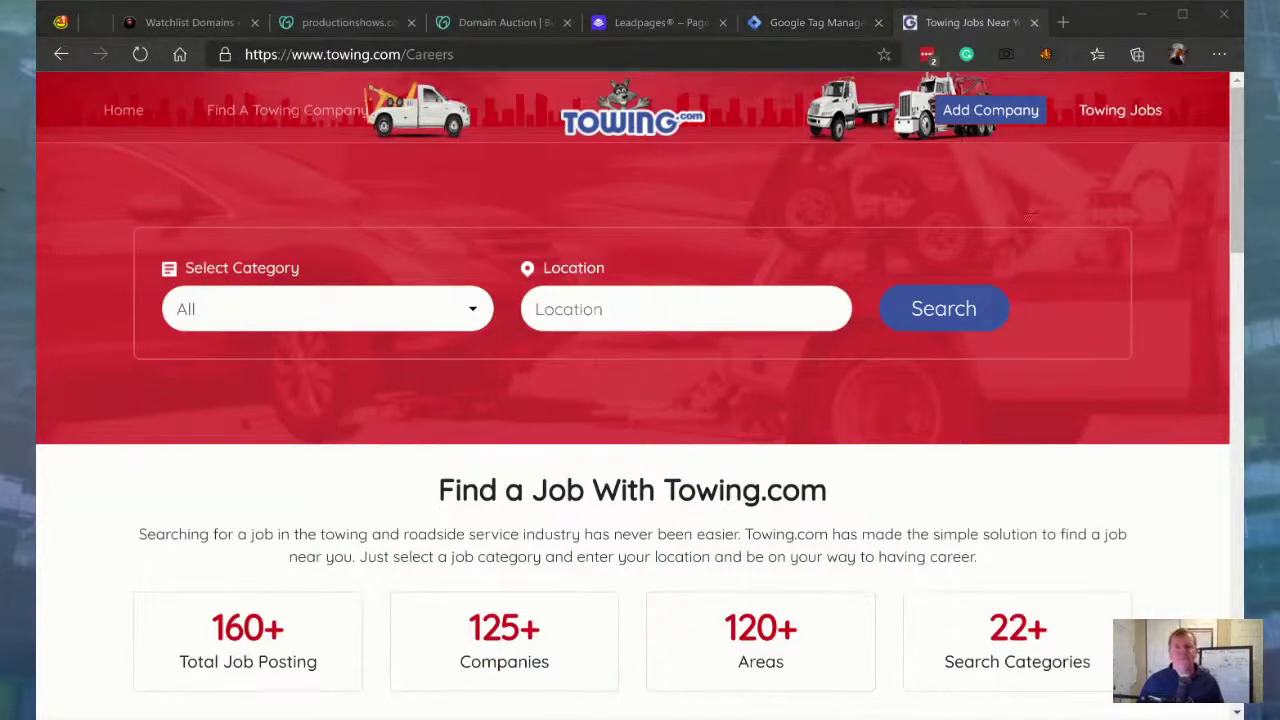
Return from Towing.com to the Expired Domains watchlist tab listing about 14 saved domains
left_click(1040, 222)
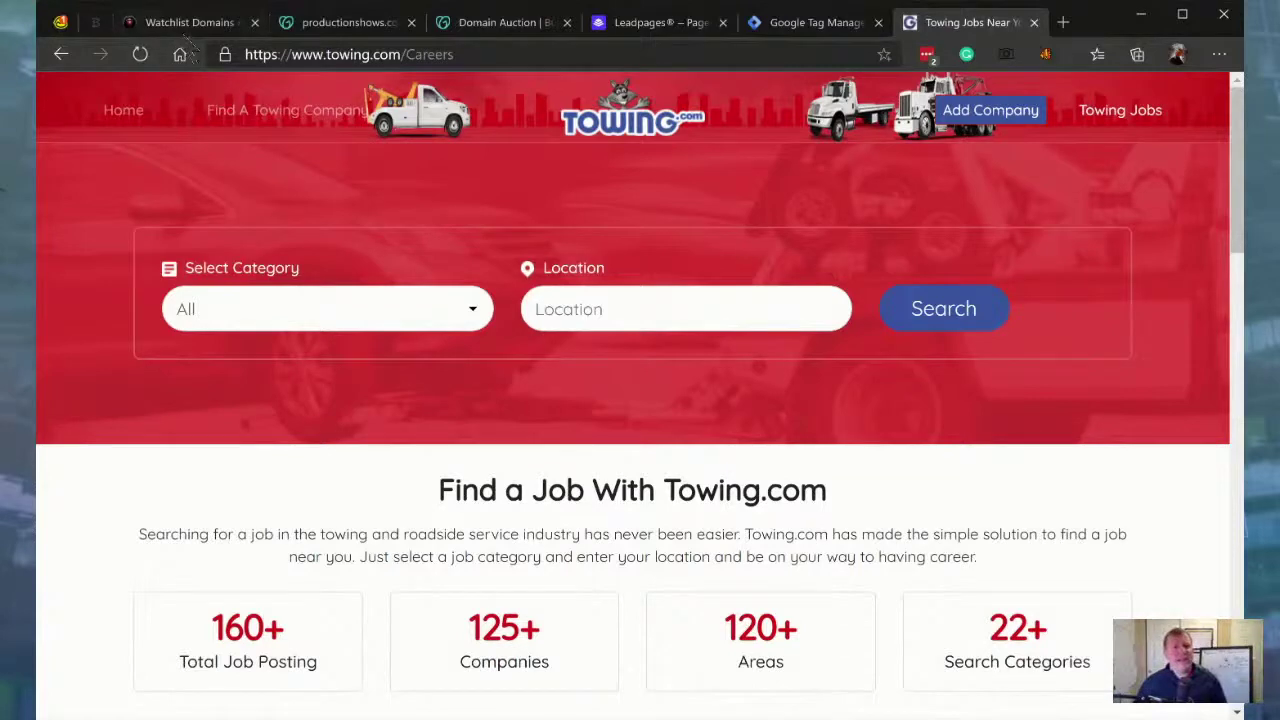
left_click(226, 22)
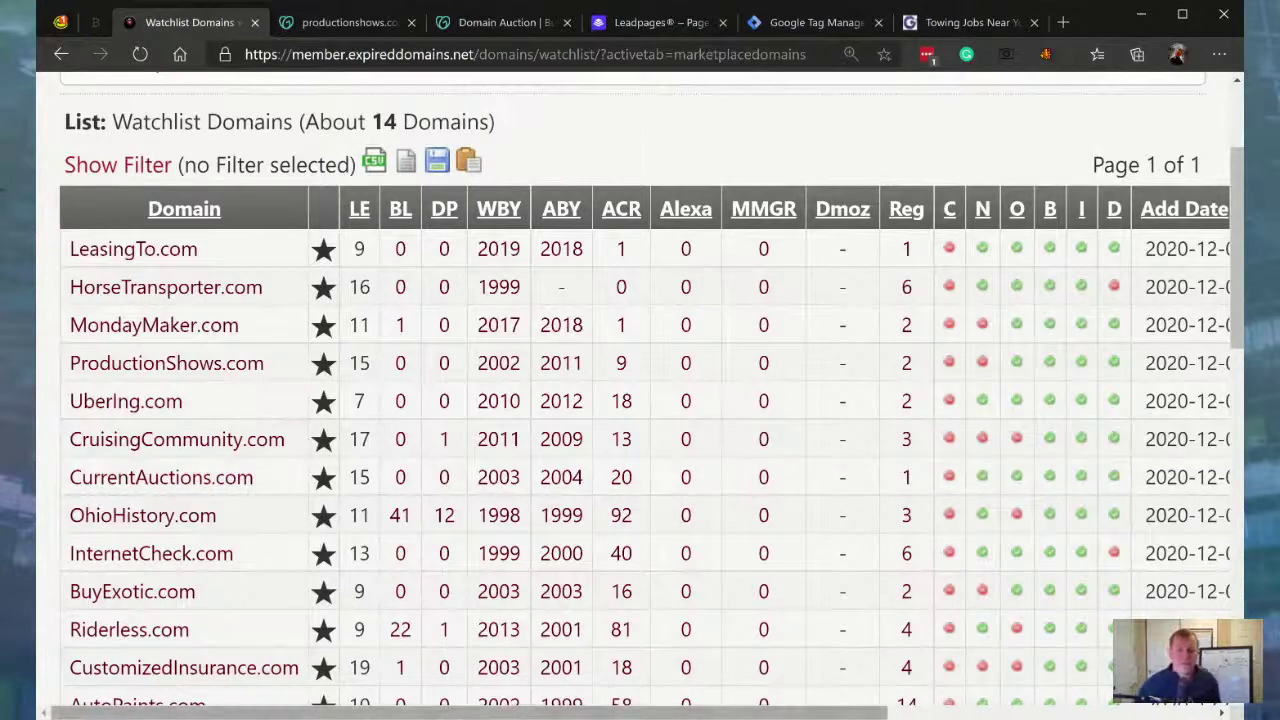
Check the watchlist's Domainlist column, then open Riderless.com's auction link in a new tab
left_click_drag(598, 716, 930, 716)
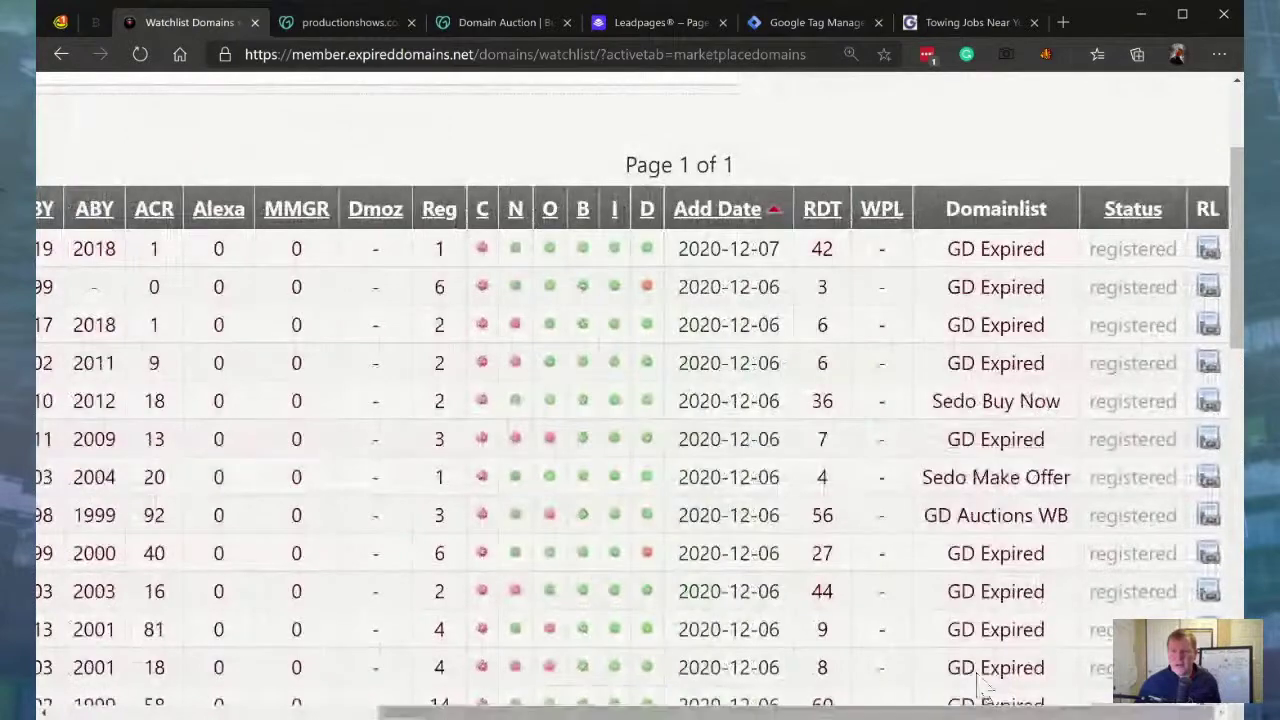
scroll(1000, 463, "down", 2)
scroll(1015, 510, "up", 1)
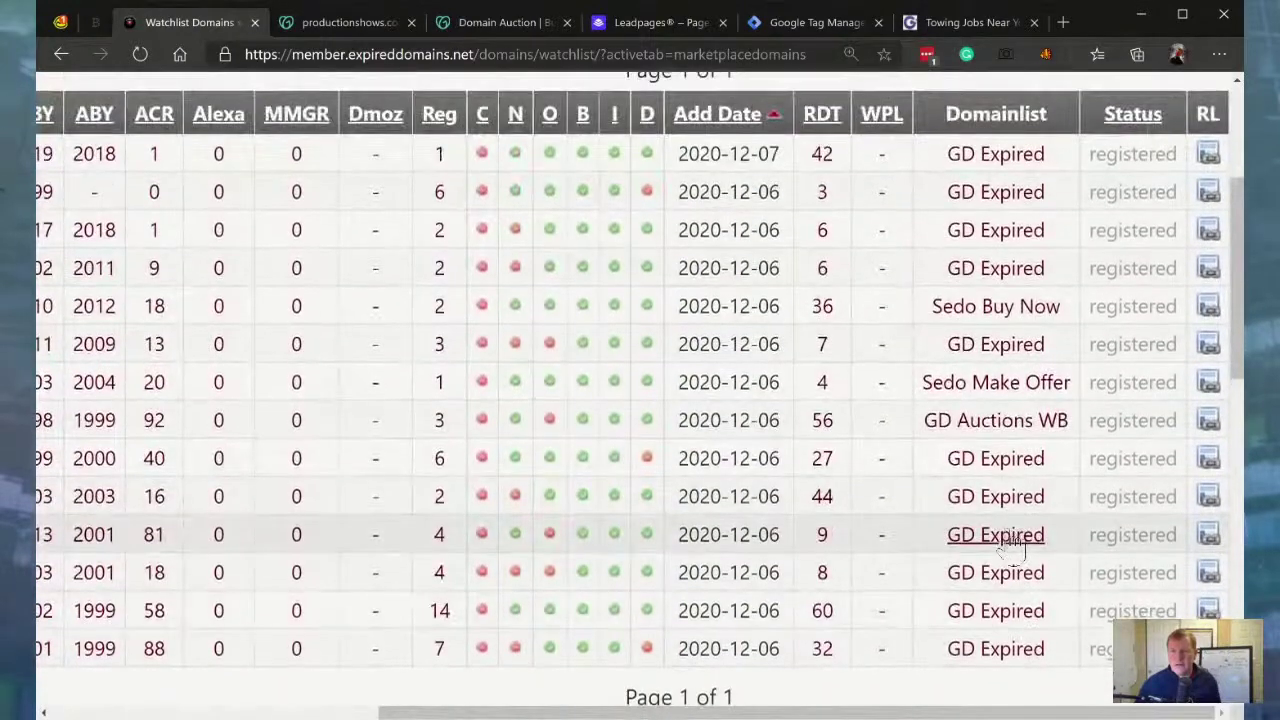
left_click_drag(954, 716, 620, 716)
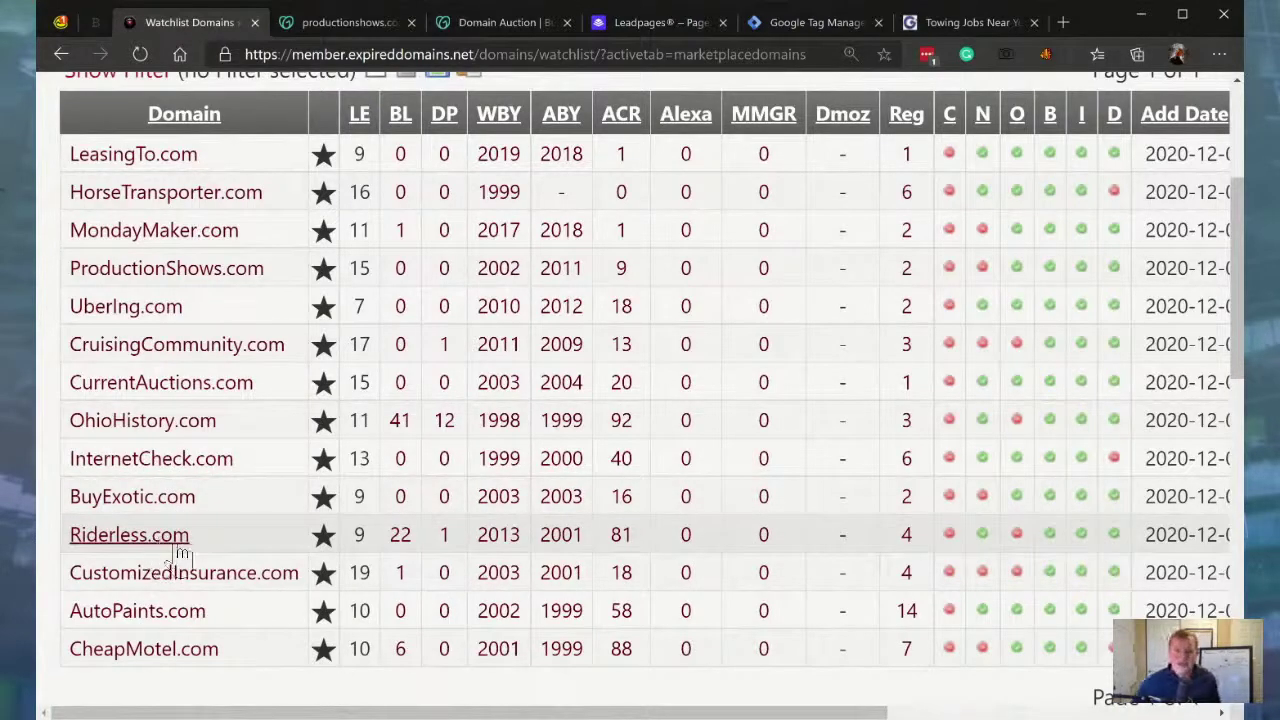
left_click(160, 546)
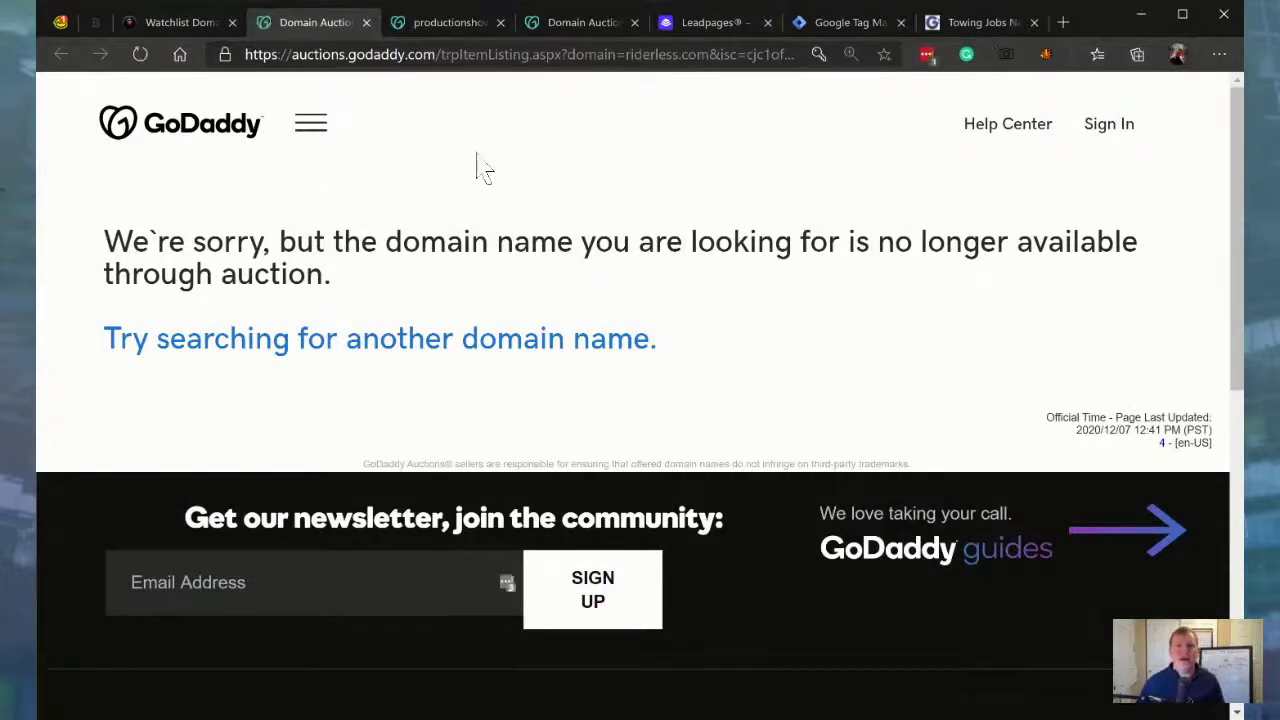
Close the unavailable Riderless.com GoDaddy tab and unstar Riderless.com in the watchlist
left_click_drag(335, 278, 280, 270)
left_click(149, 237)
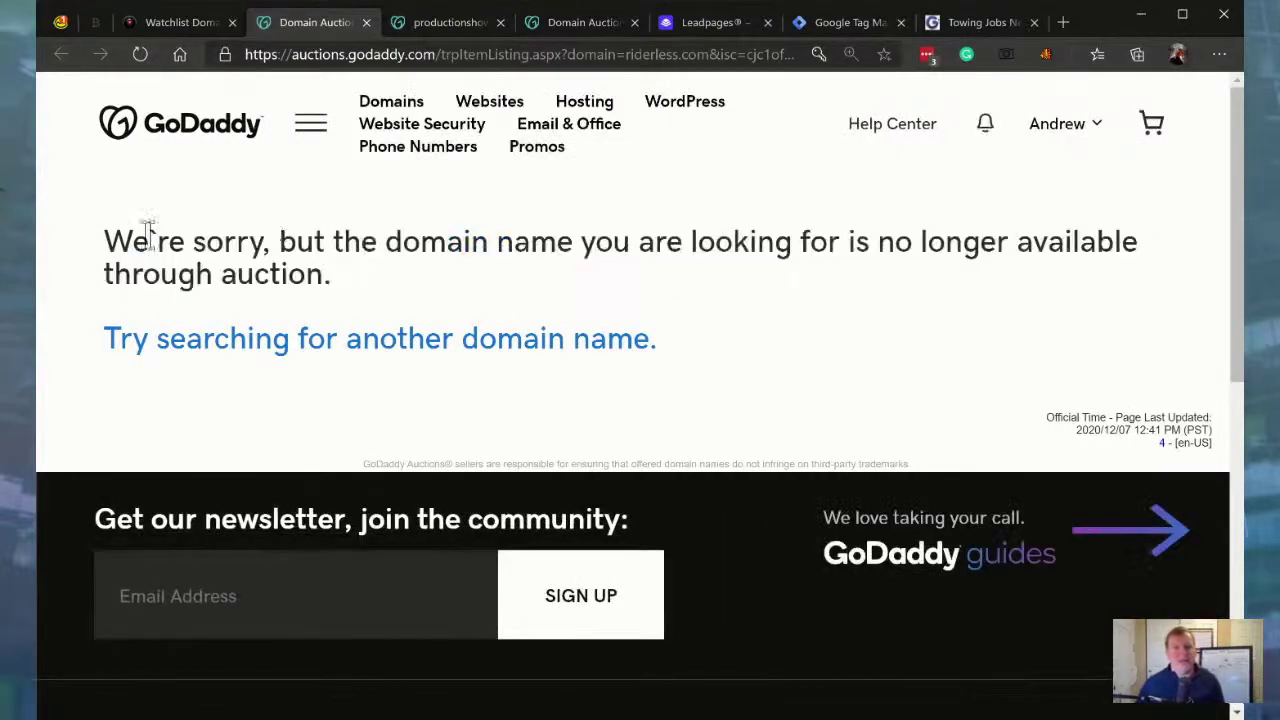
left_click(366, 22)
left_click(323, 535)
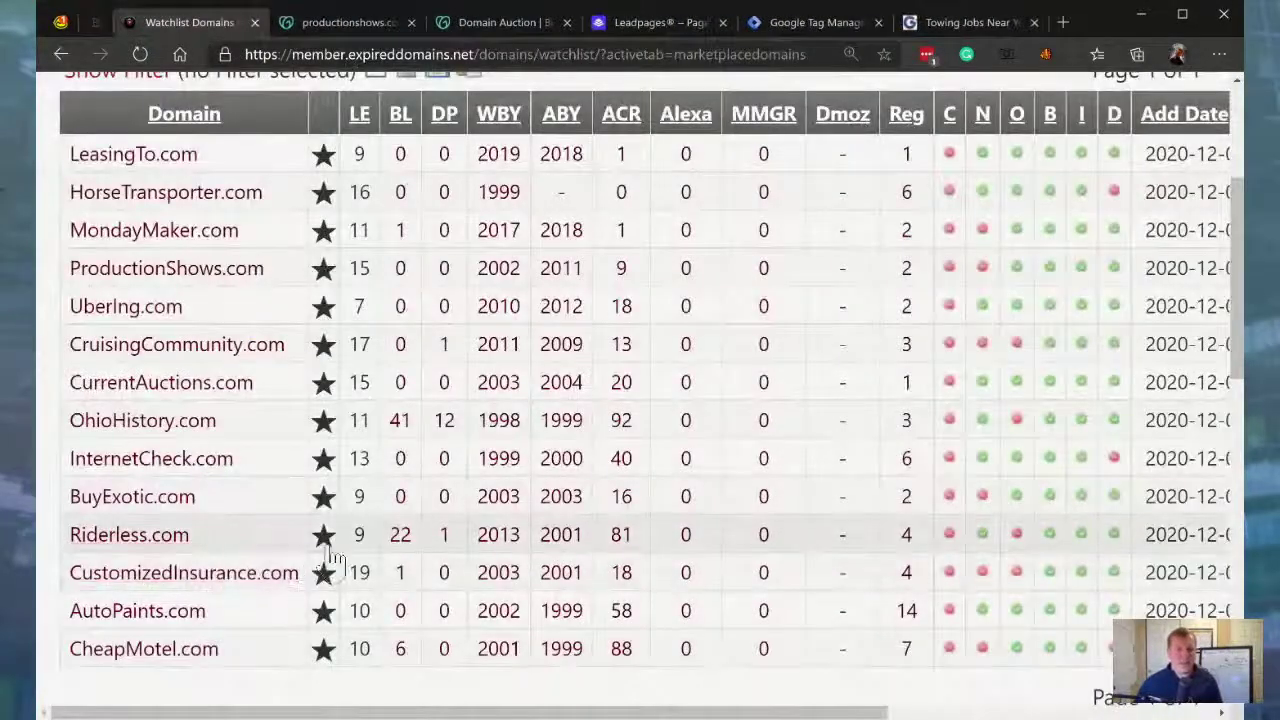
Open the CustomizedInsurance.com GoDaddy listing and review its $12 bid and 2d 20h remaining
left_click(252, 578)
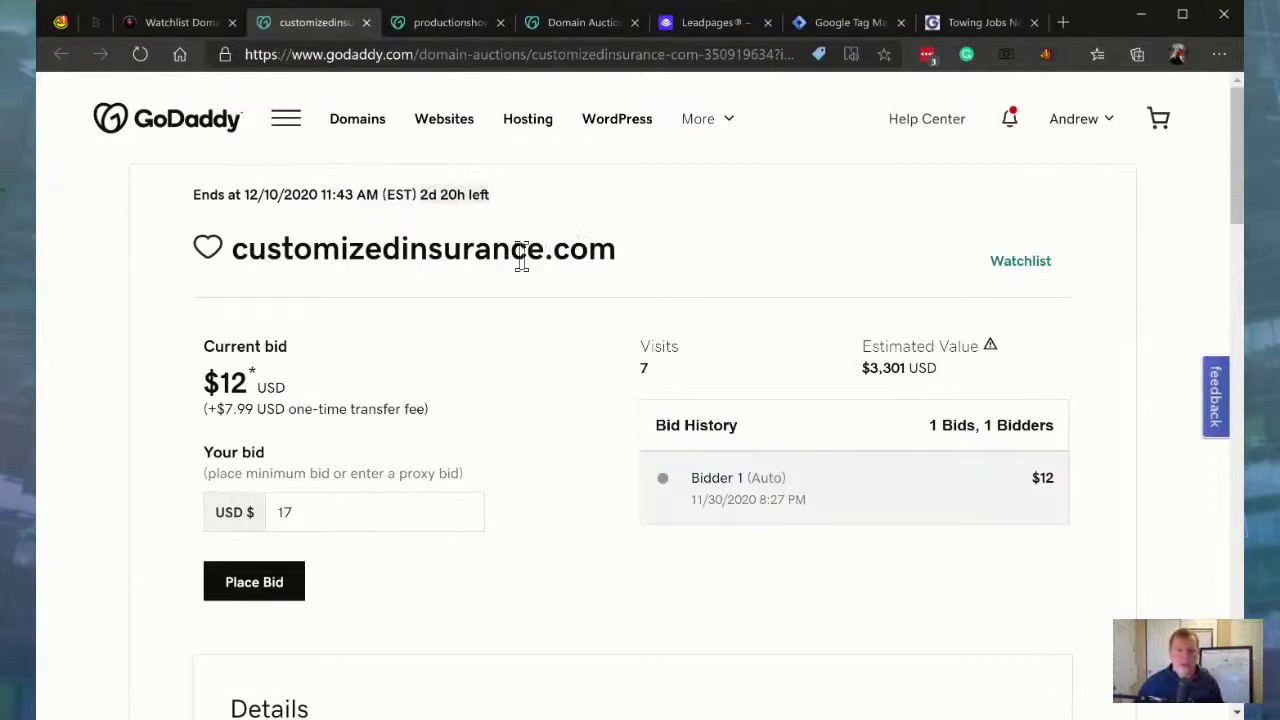
scroll(517, 274, "down", 4)
scroll(528, 310, "up", 4)
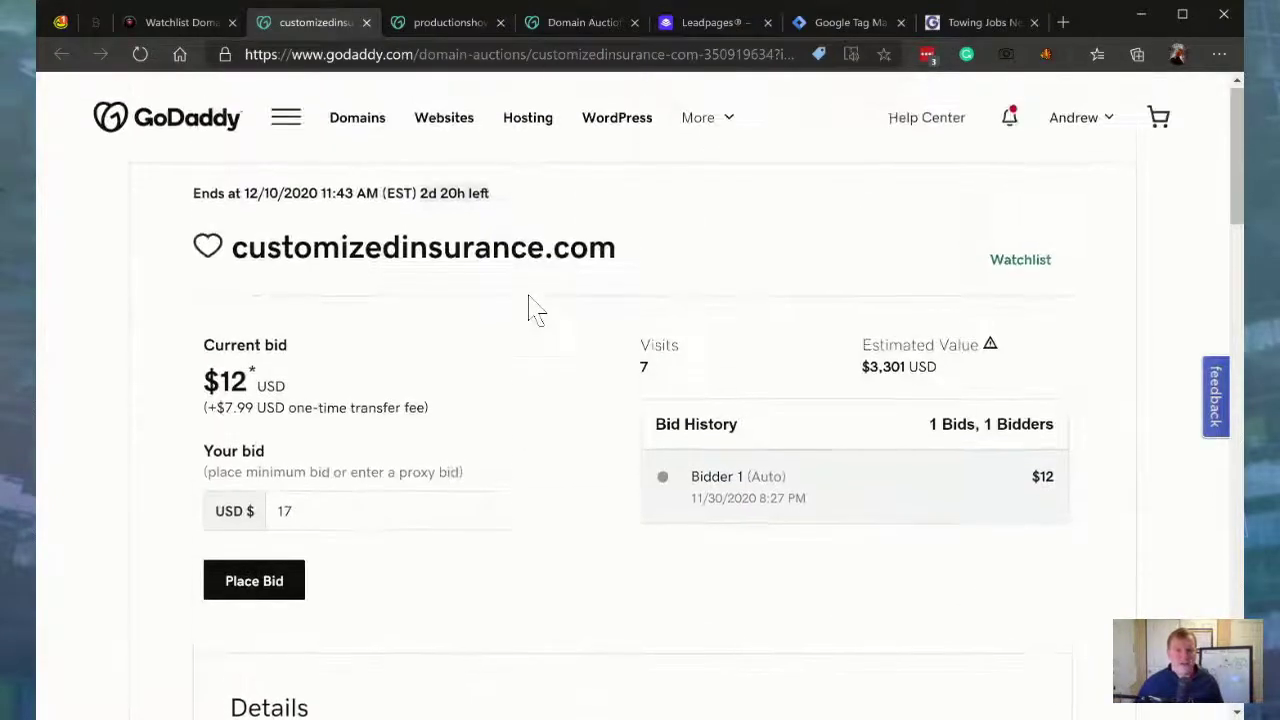
left_click_drag(232, 250, 646, 277)
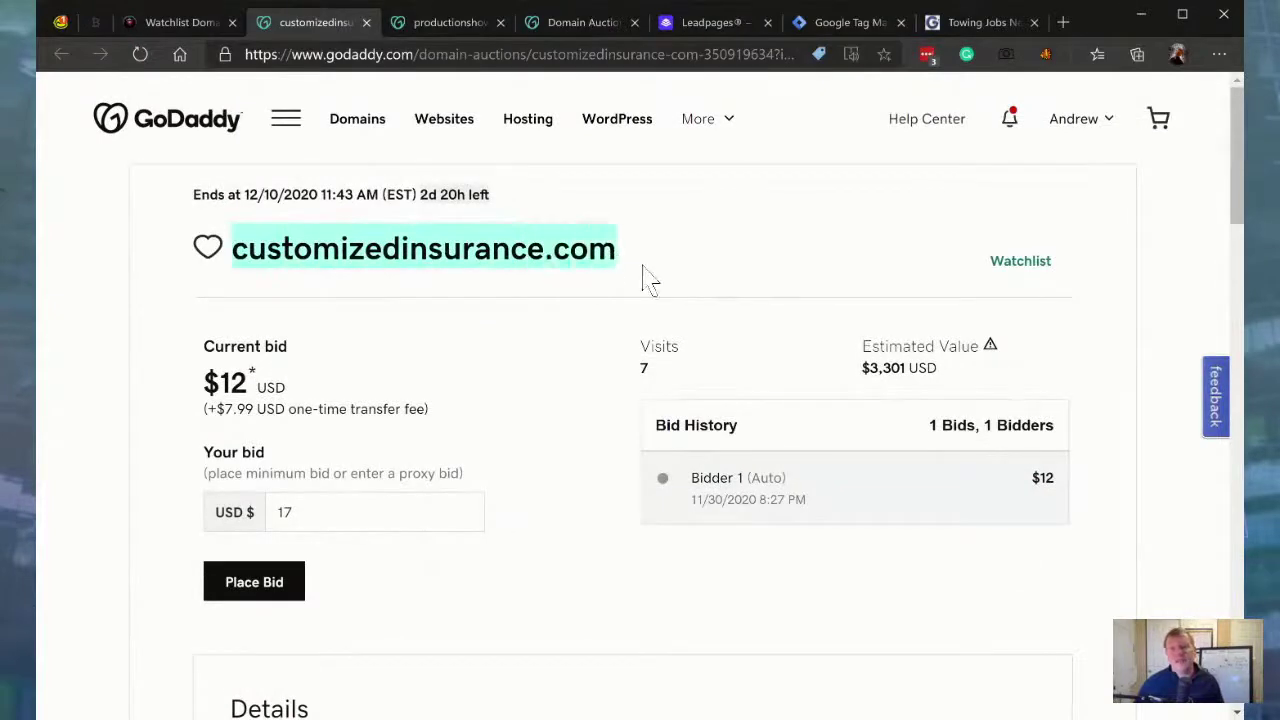
left_click(640, 277)
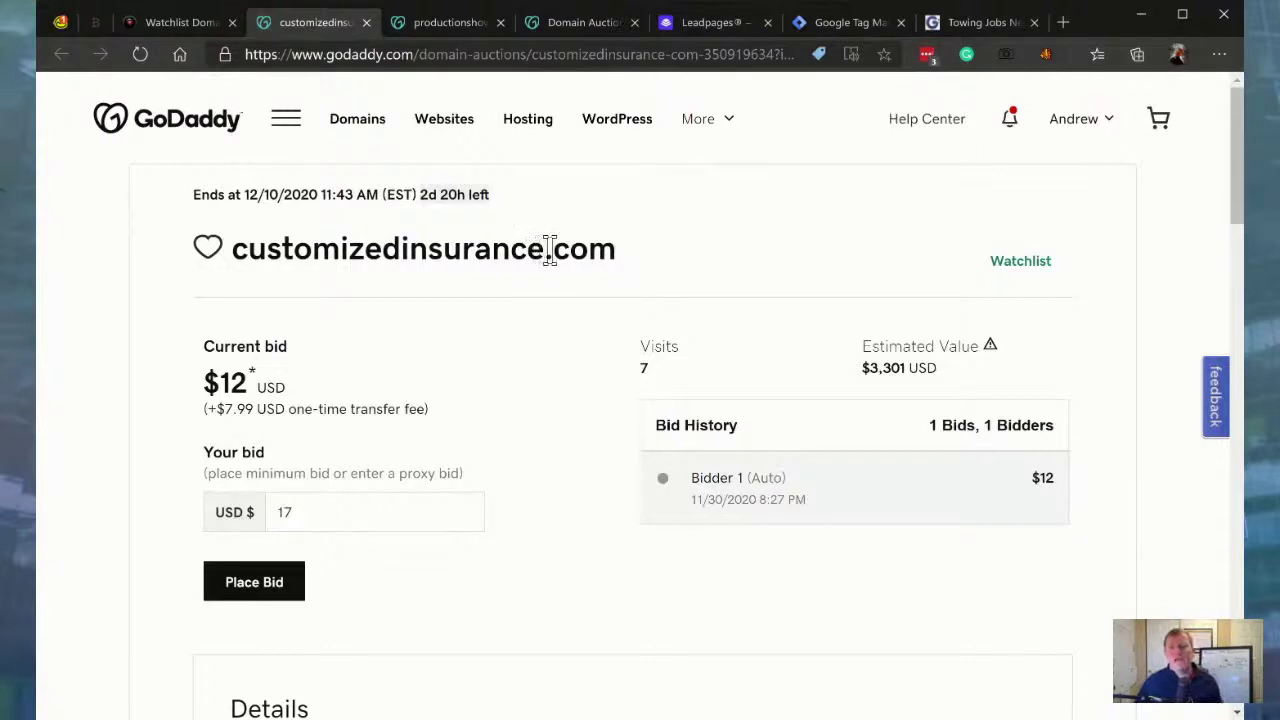
left_click_drag(544, 250, 237, 272)
key("ctrl+c")
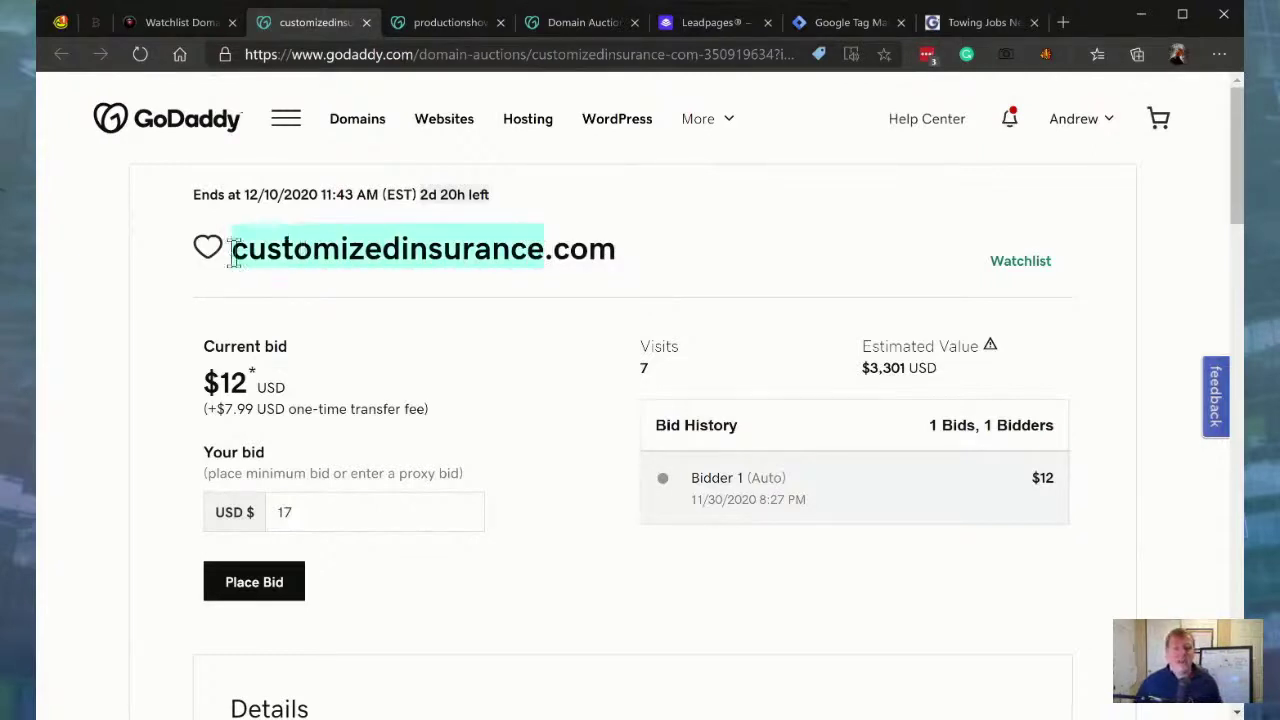
left_click(650, 255)
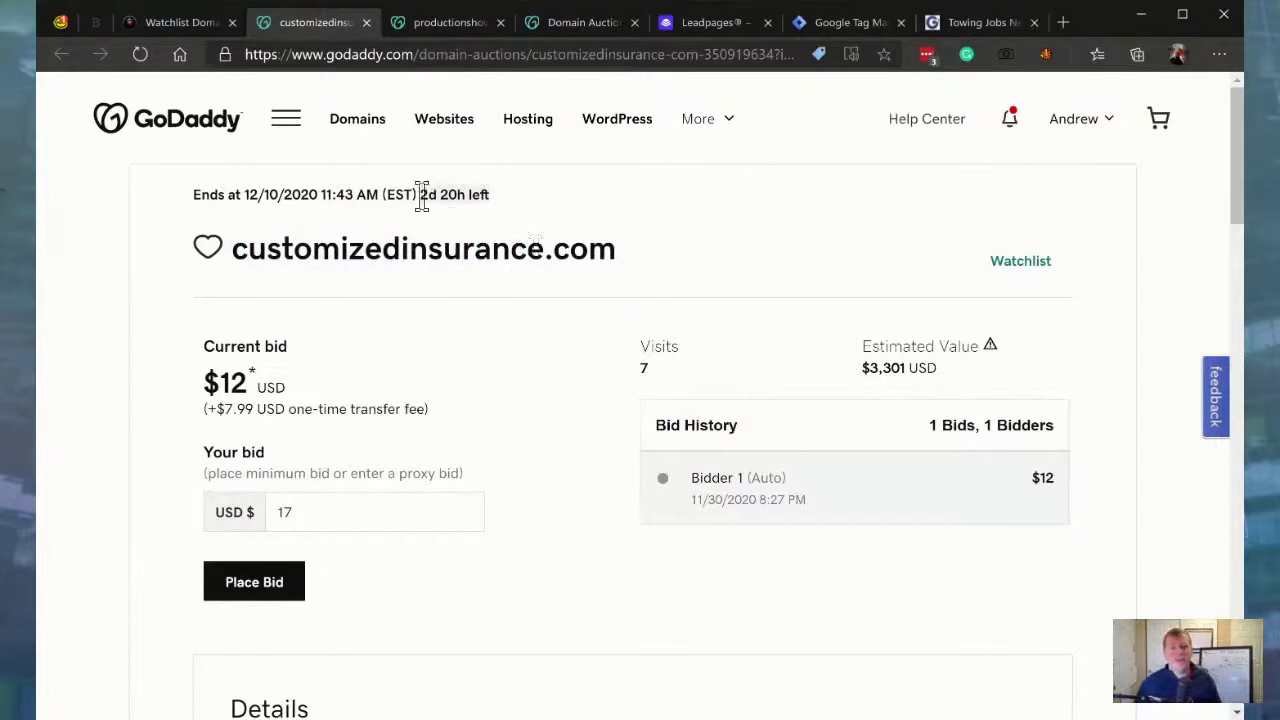
left_click_drag(423, 194, 566, 214)
left_click_drag(665, 270, 194, 208)
left_click(200, 206)
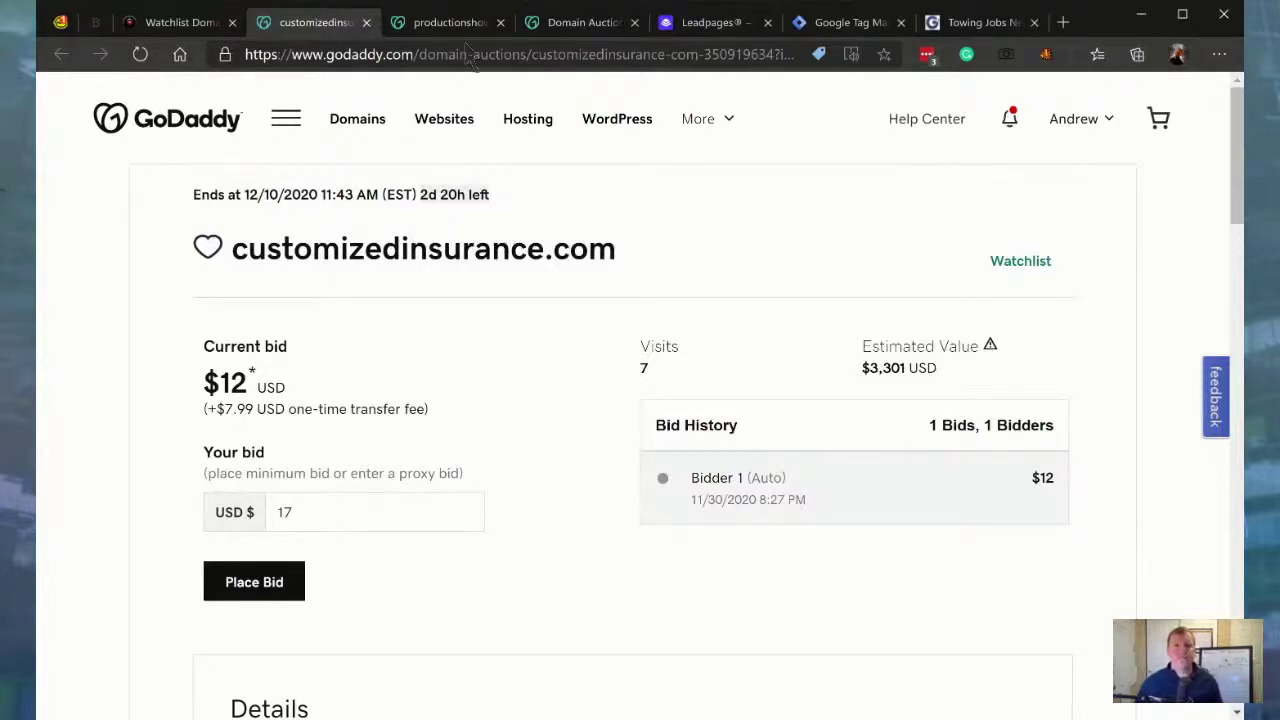
Load semrush.com and enter 'customized insurance' by pasting the domain name and adding a space
left_click(975, 22)
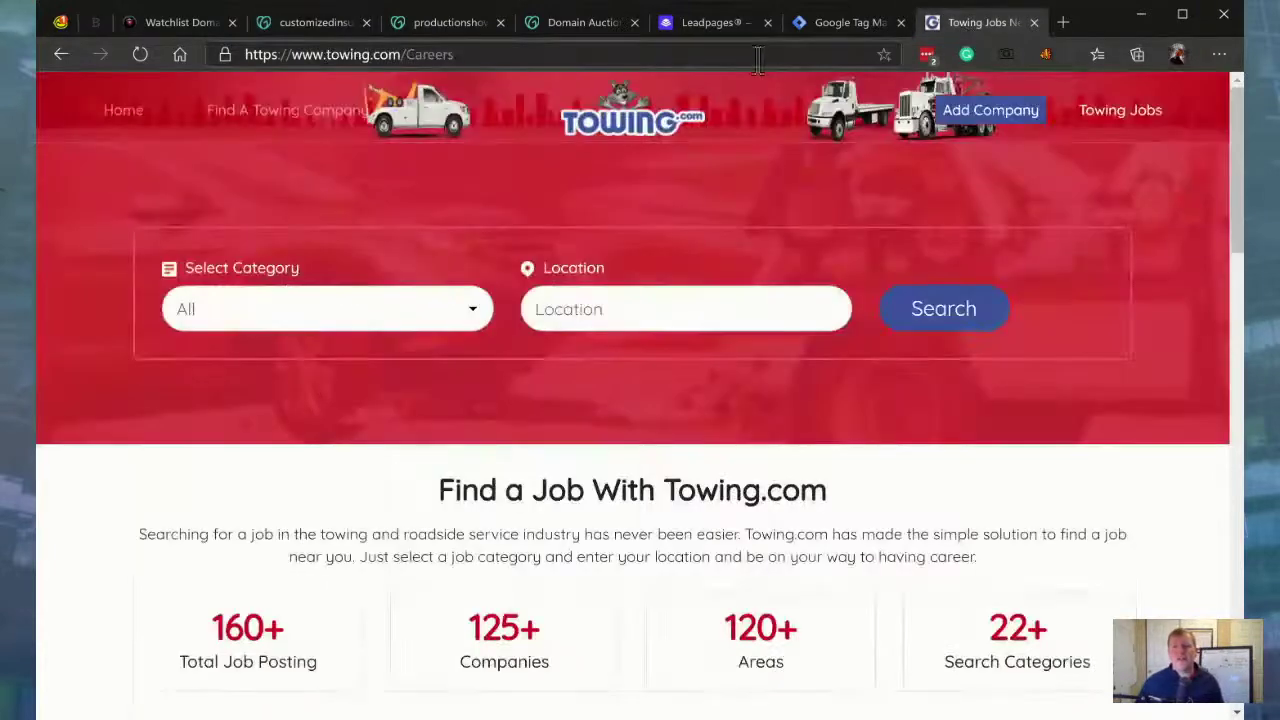
left_click(800, 54)
type("se")
key("Return")
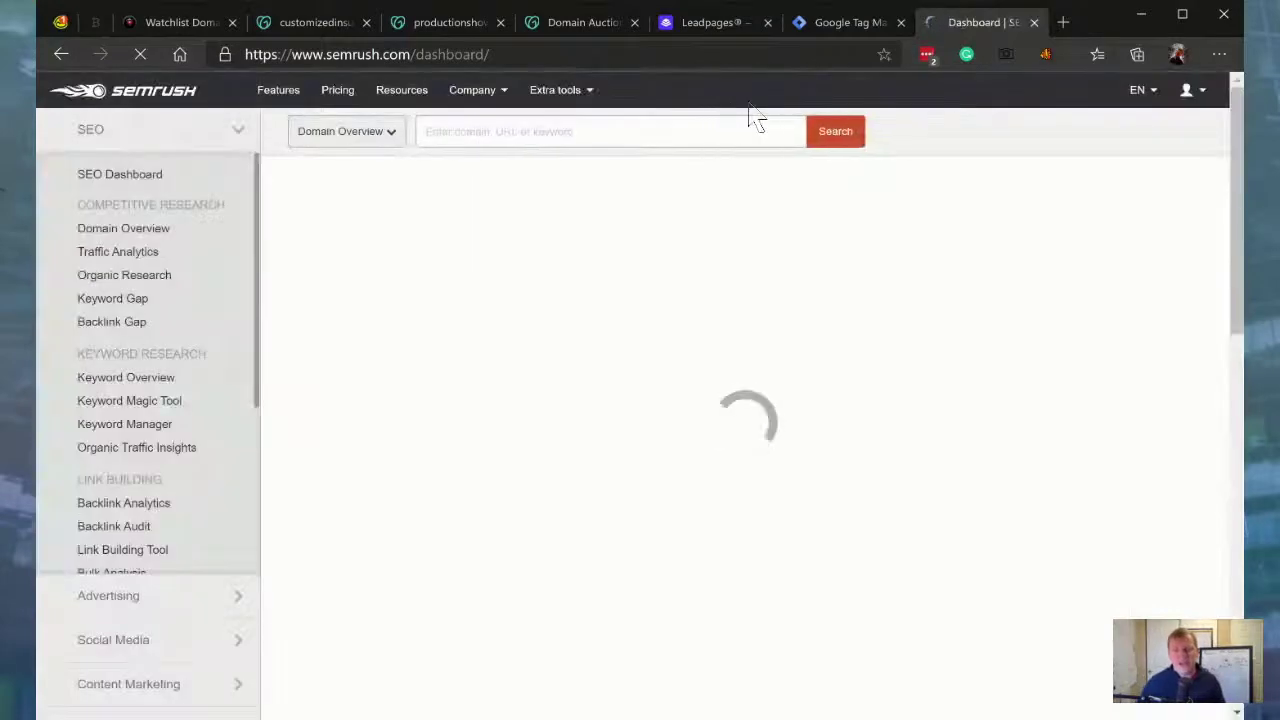
left_click(589, 132)
key("ctrl+v")
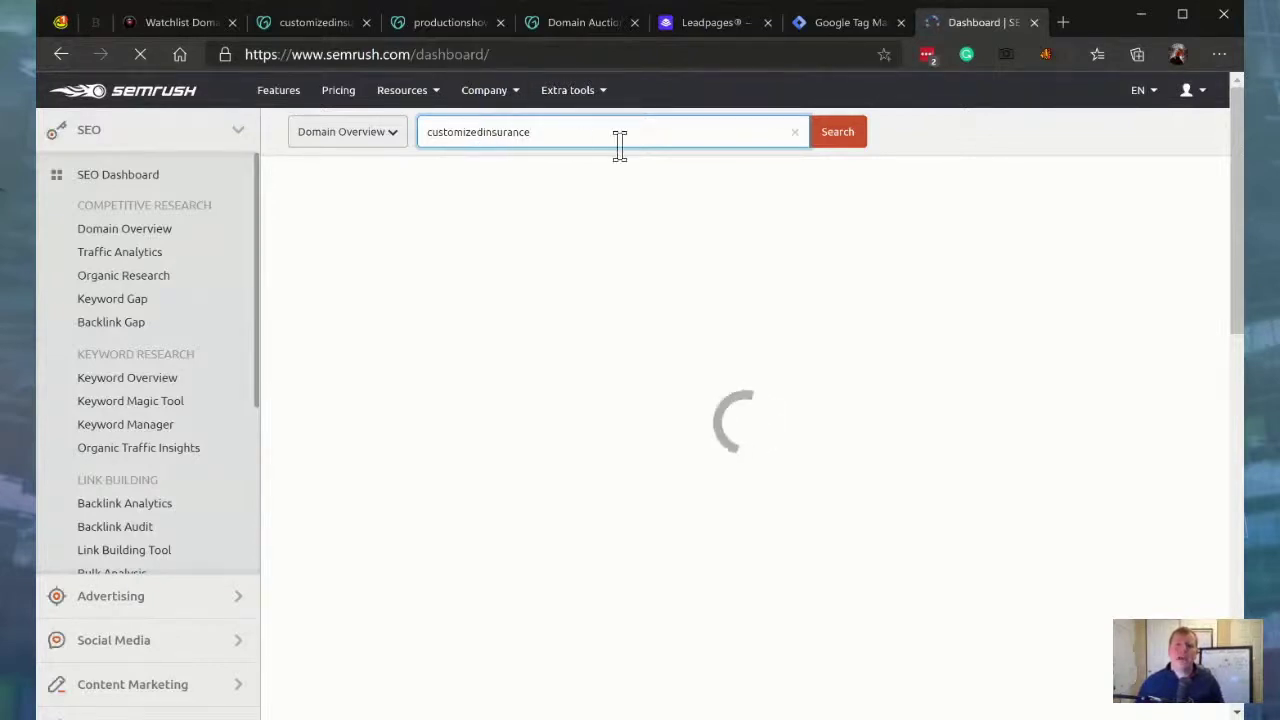
left_click(482, 131)
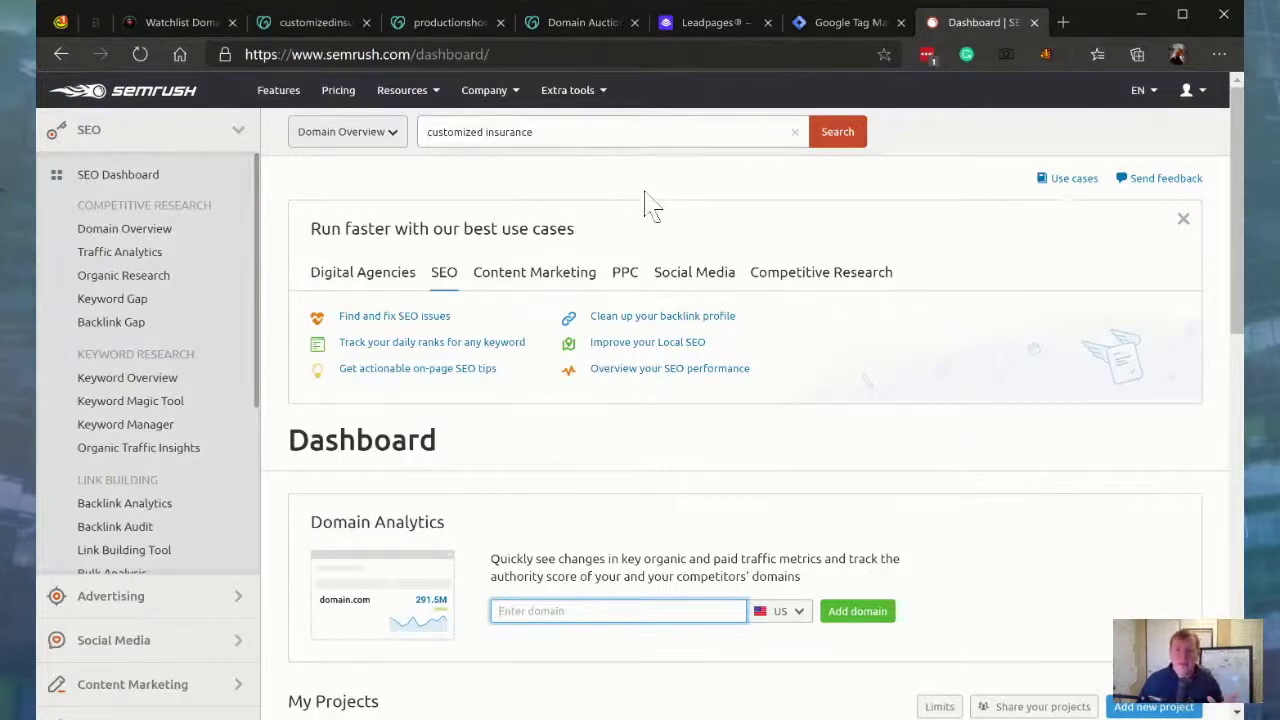
Look up 'customized insurance' in Keyword Overview and review its US volume 140 and 58% difficulty
left_click(840, 133)
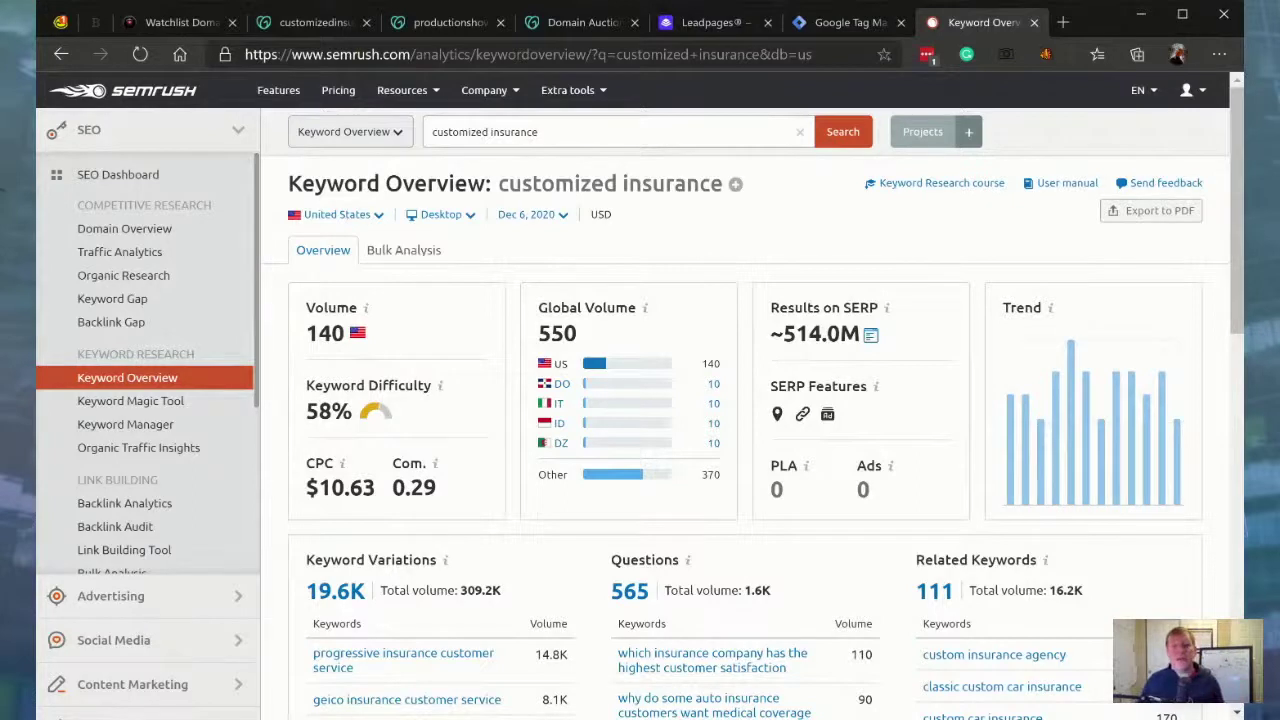
double_click(668, 188)
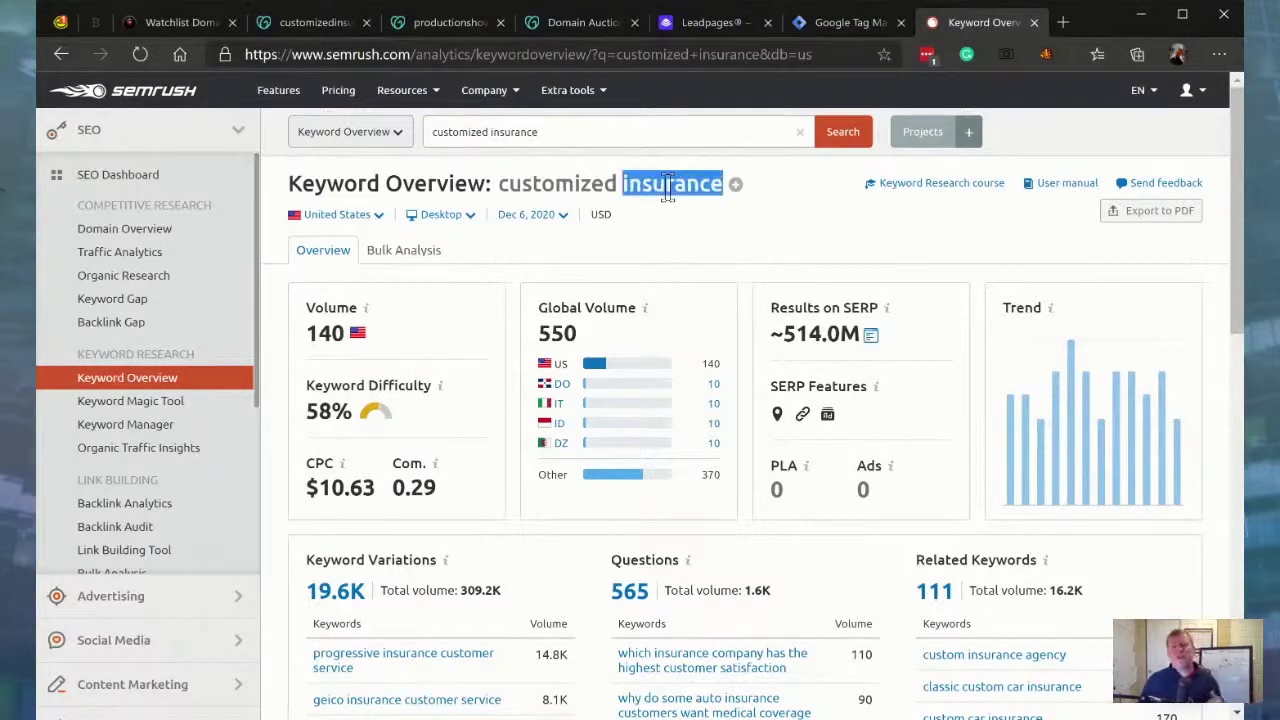
left_click(664, 188)
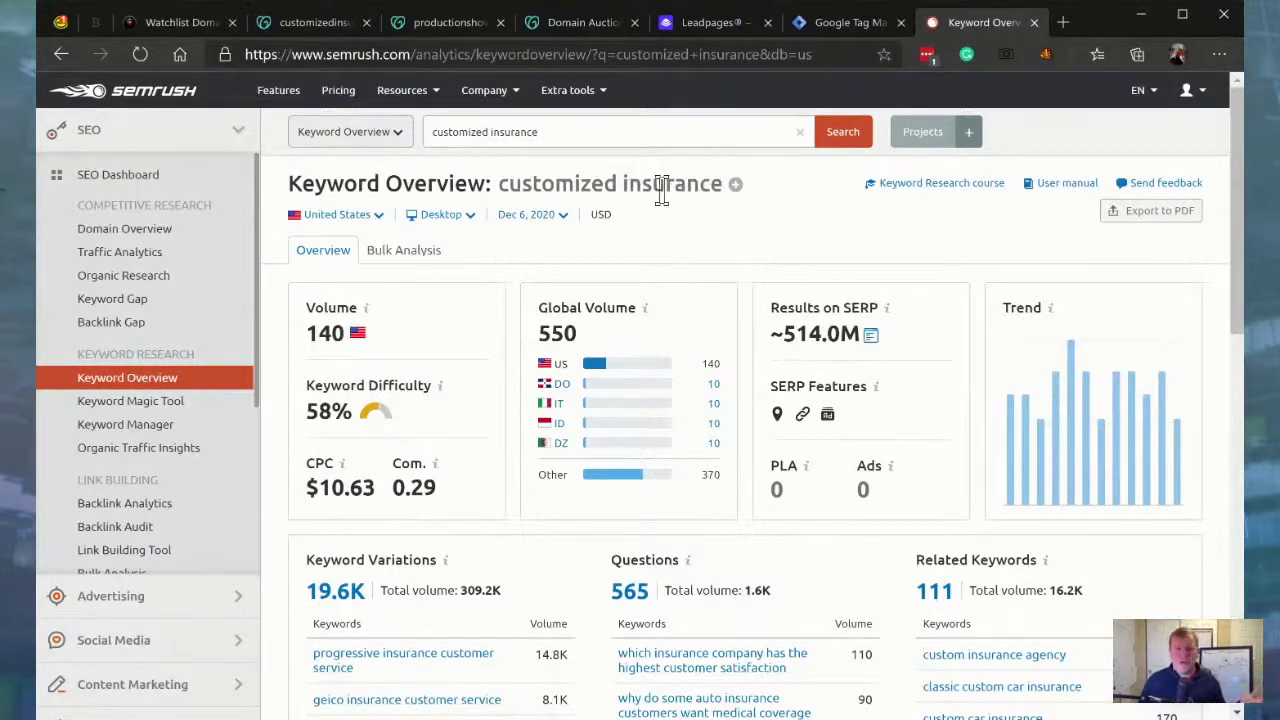
left_click_drag(344, 336, 306, 334)
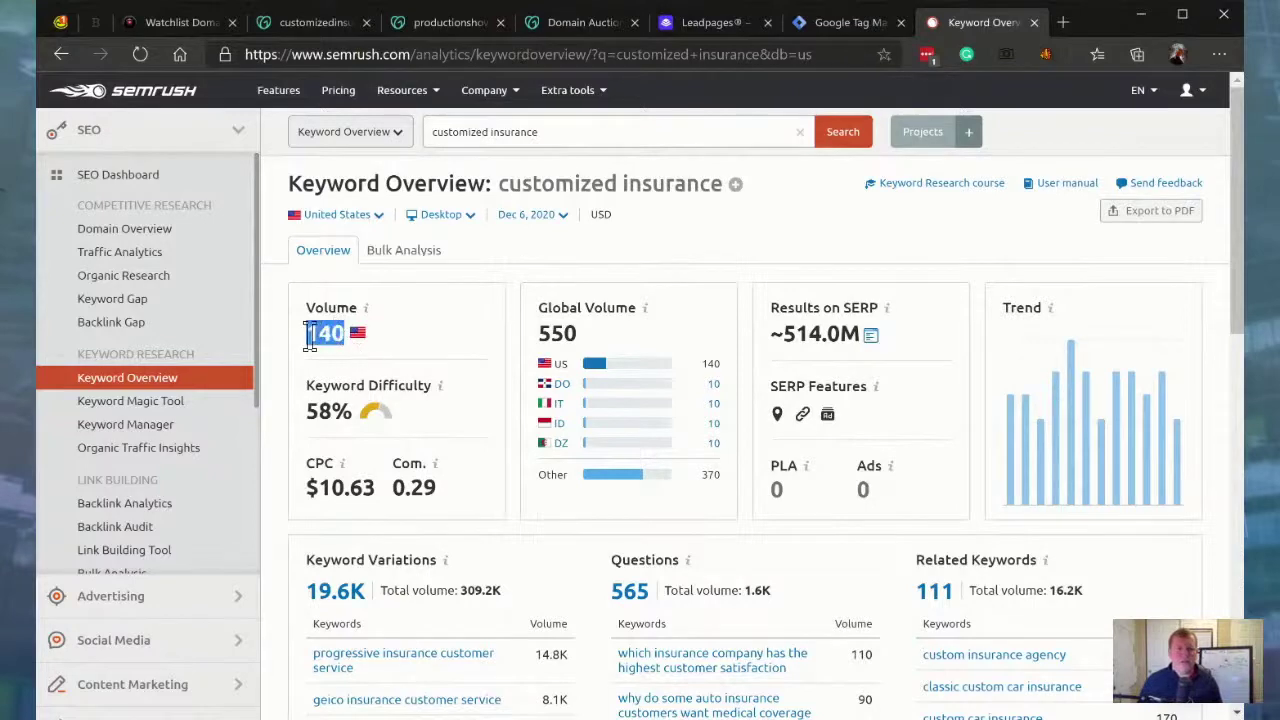
left_click(478, 354)
scroll(490, 355, "down", 2)
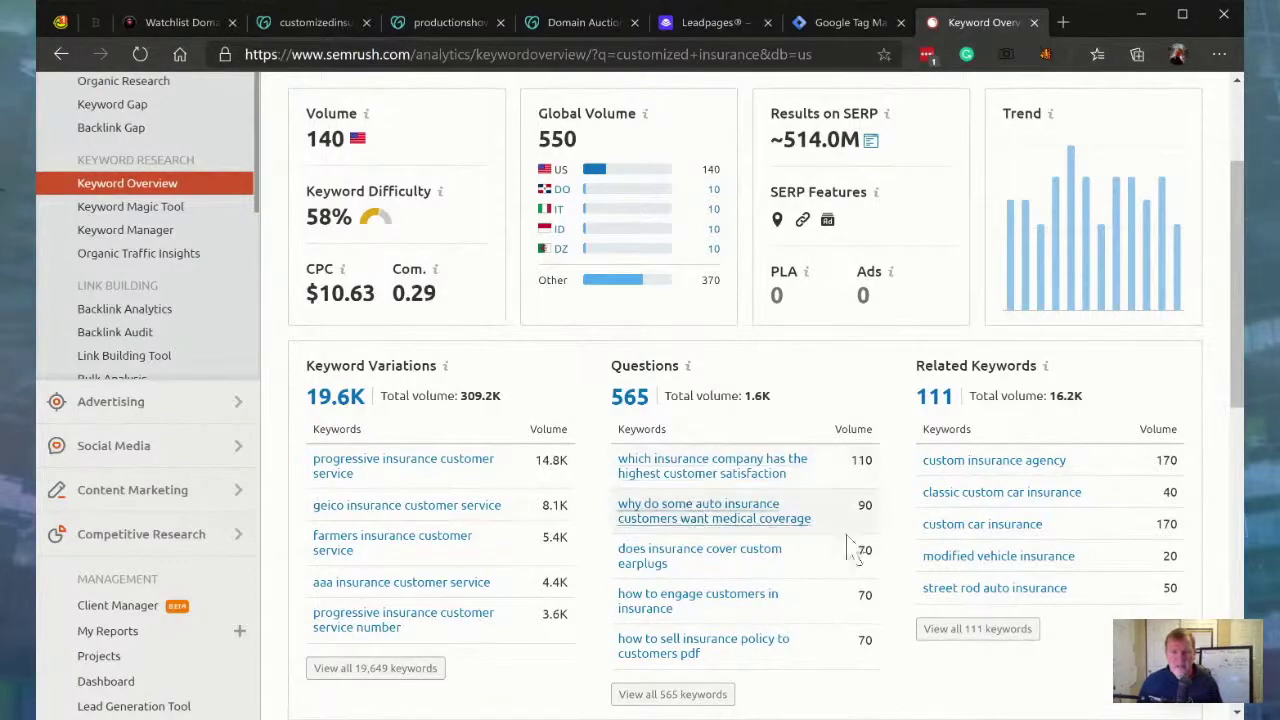
scroll(815, 572, "up", 1)
scroll(815, 572, "up", 2)
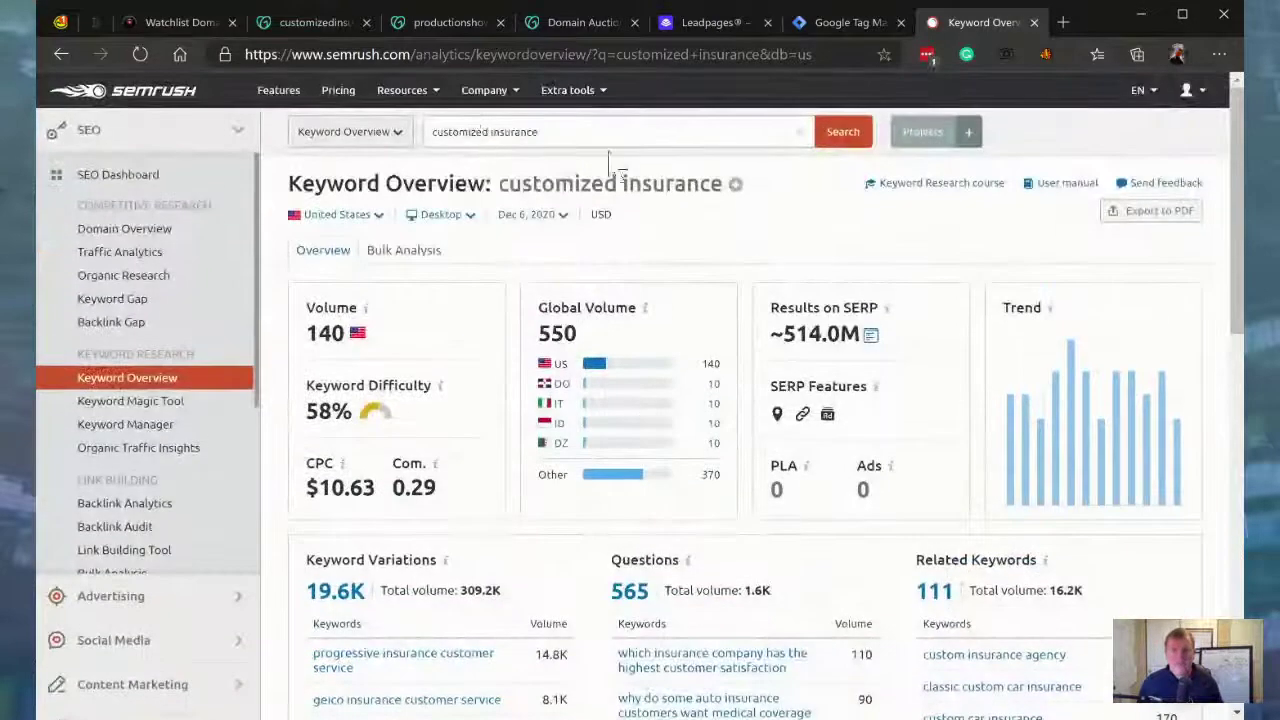
Change the query to 'custom insurance' and run the lookup again
left_click(487, 131)
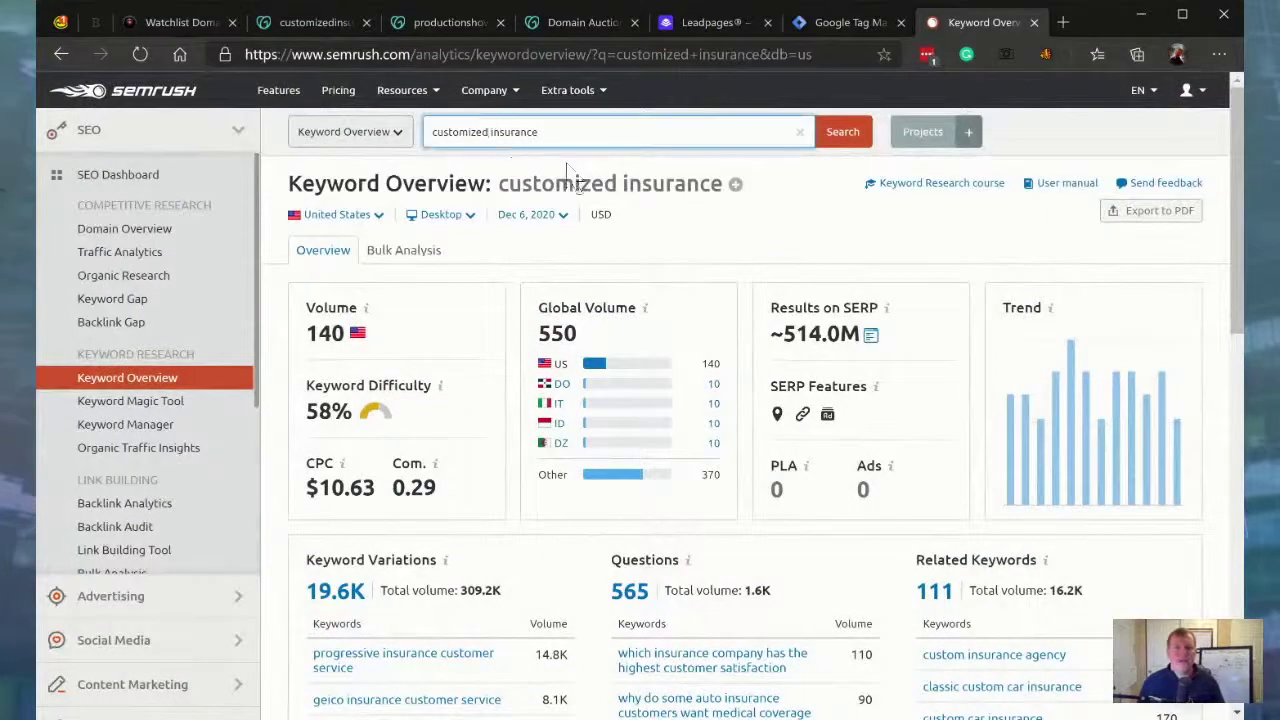
key("BackSpace")
key("BackSpace")
key("BackSpace")
key("BackSpace")
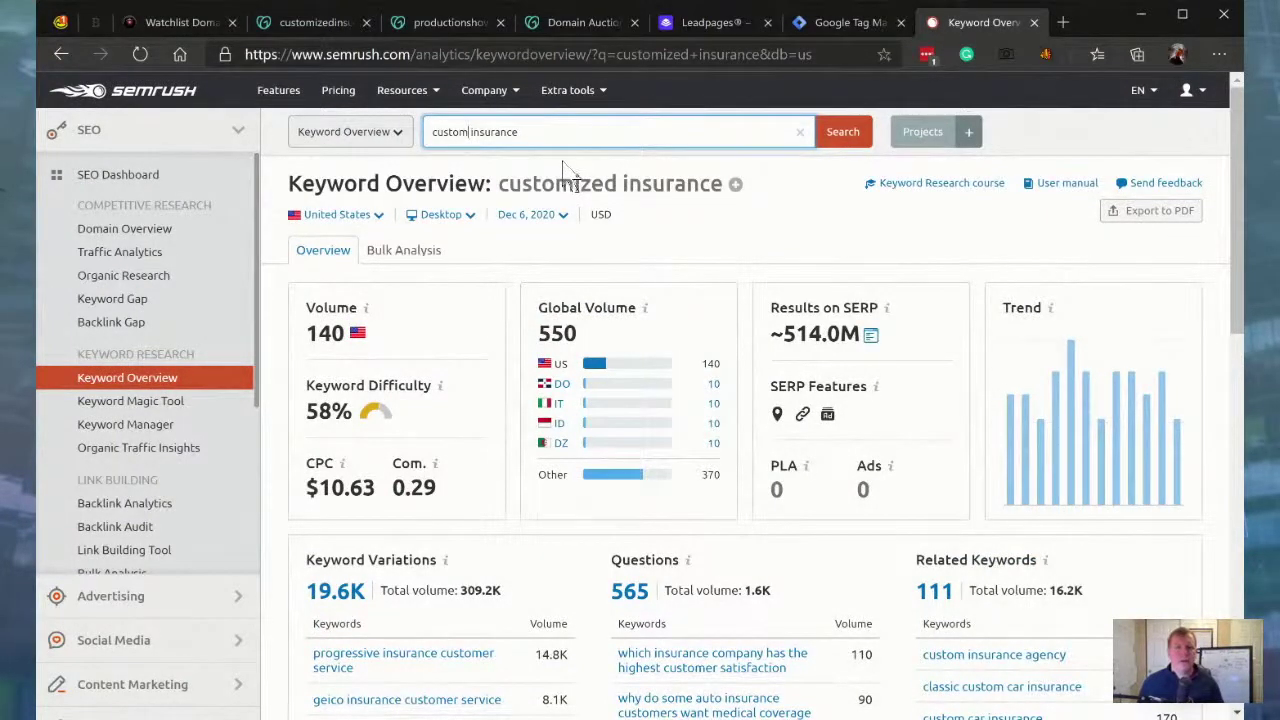
left_click(843, 135)
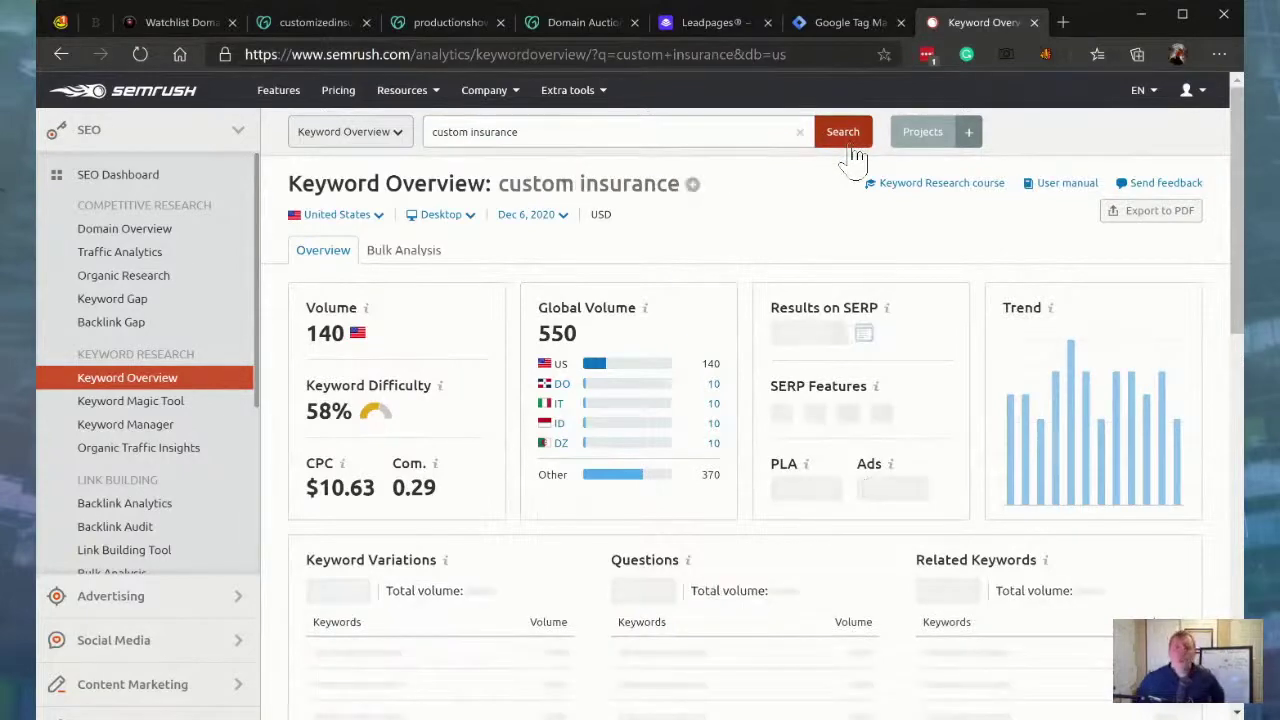
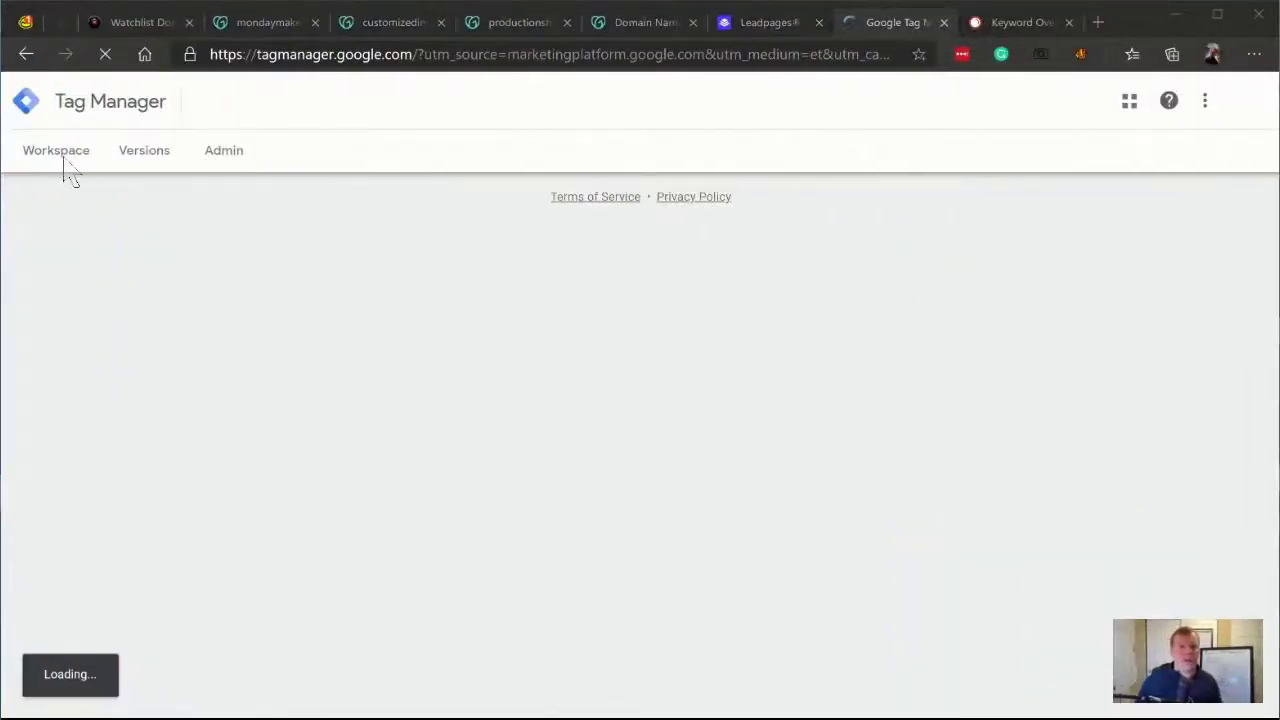
Search the web for google tag manager and sign in to reach the All accounts list
left_click(441, 54)
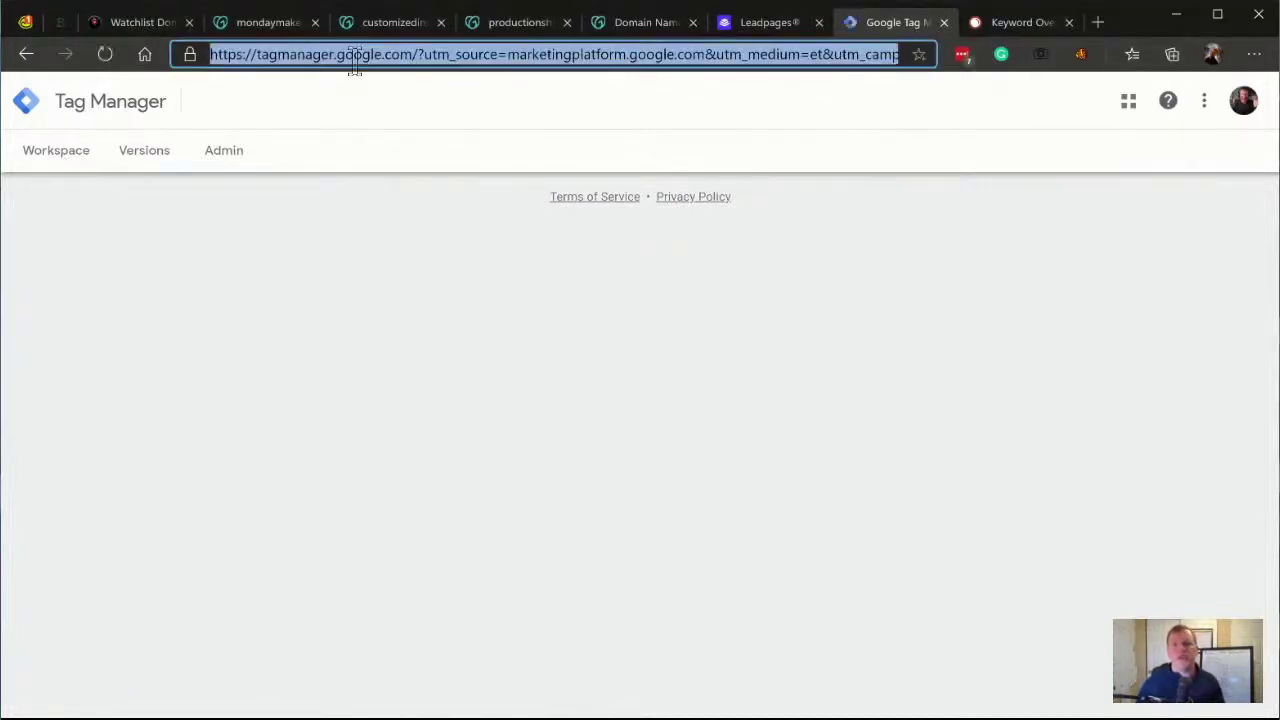
type("google")
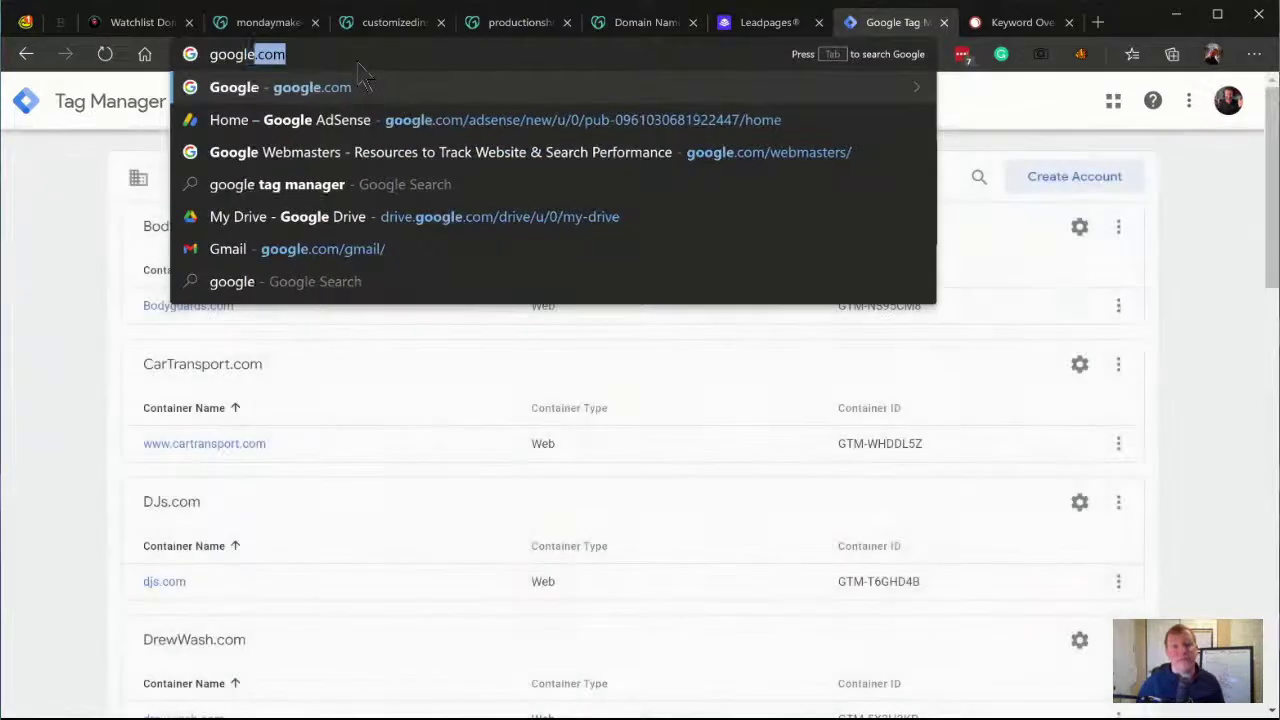
key("Return")
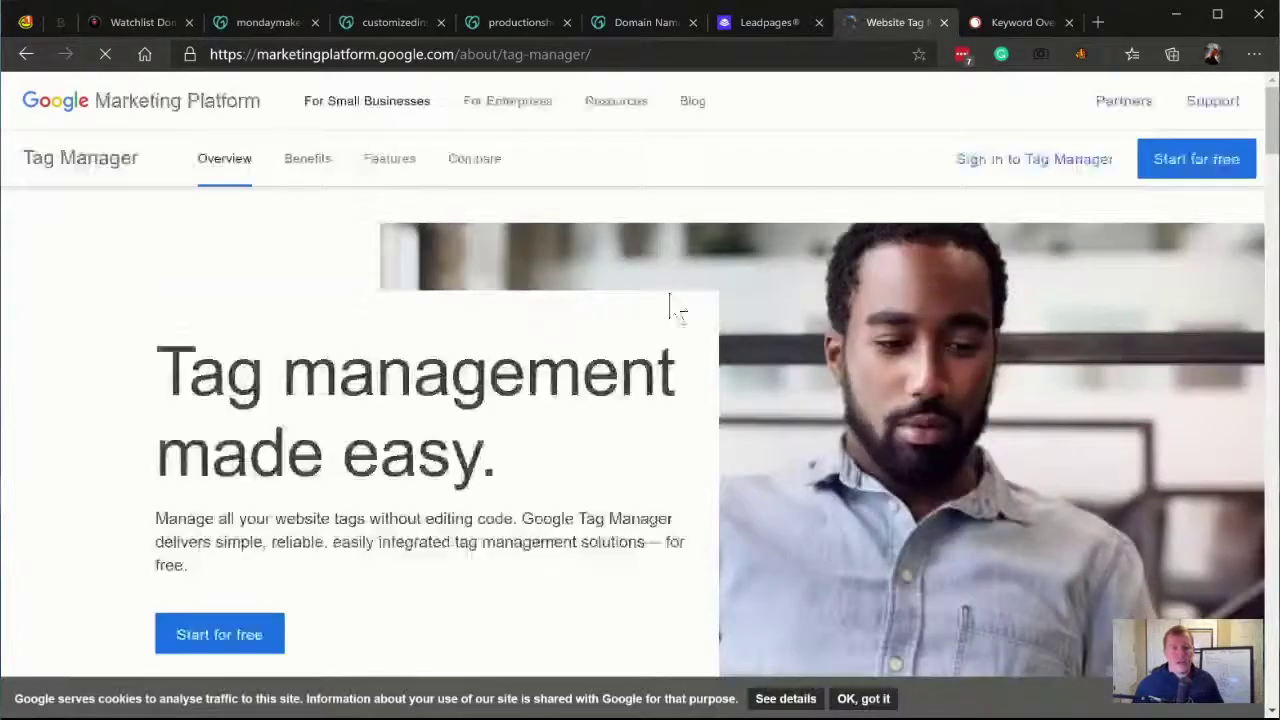
left_click(1020, 170)
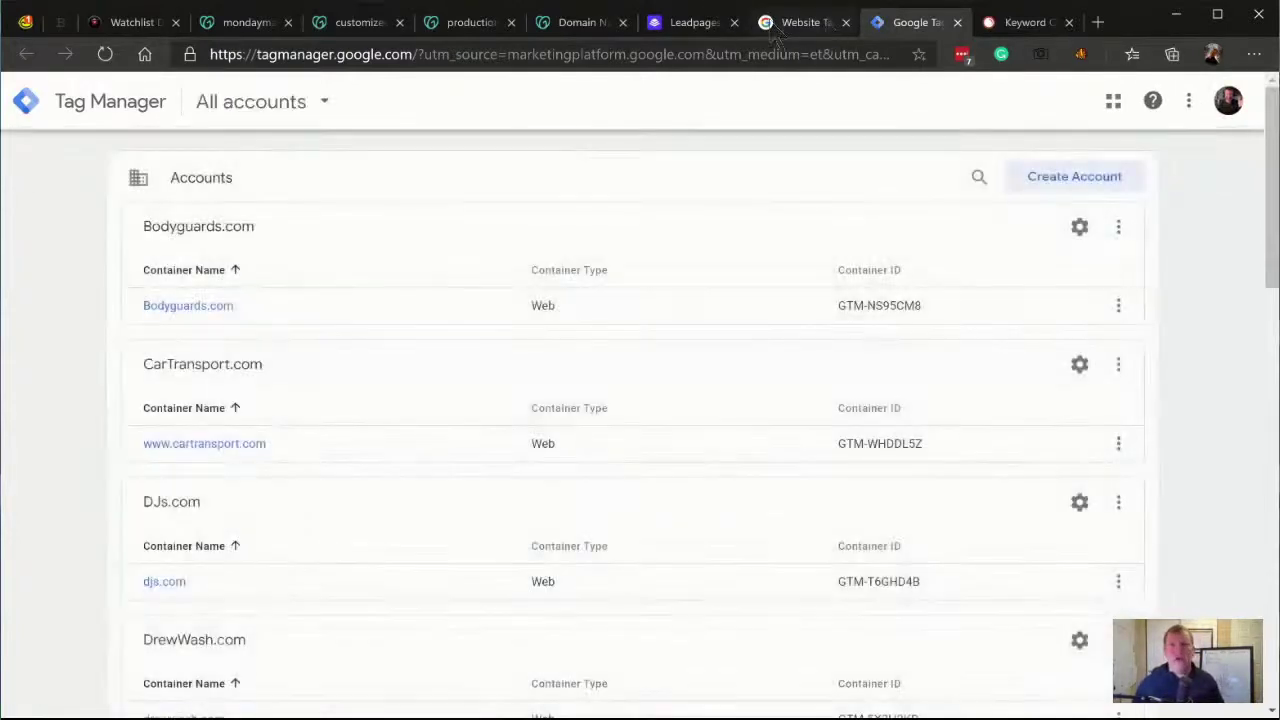
scroll(600, 420, "down", 20)
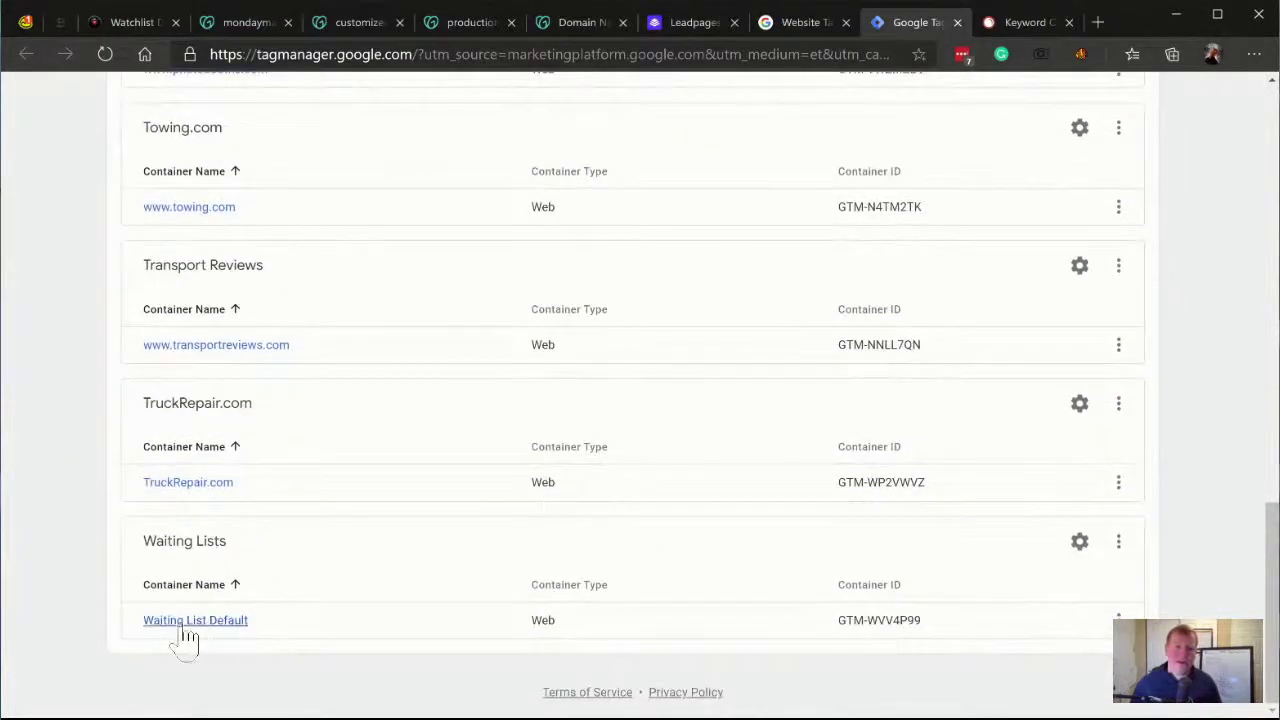
left_click(180, 620)
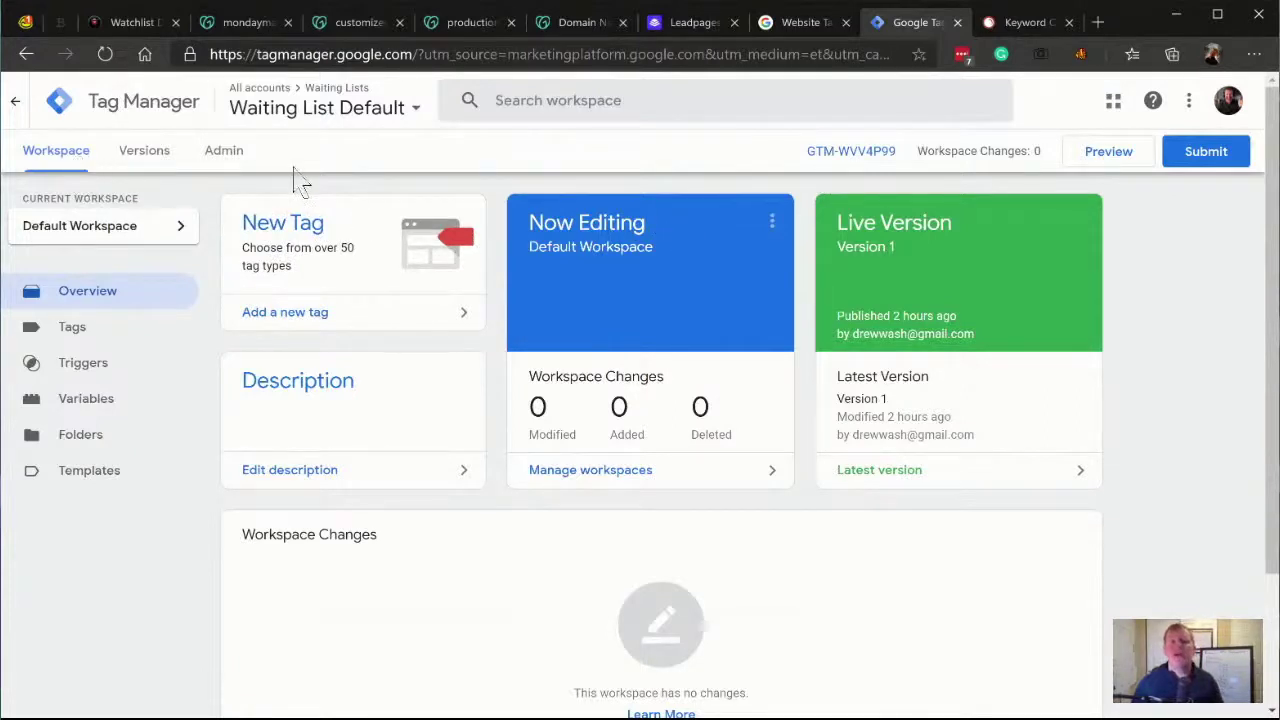
left_click(63, 166)
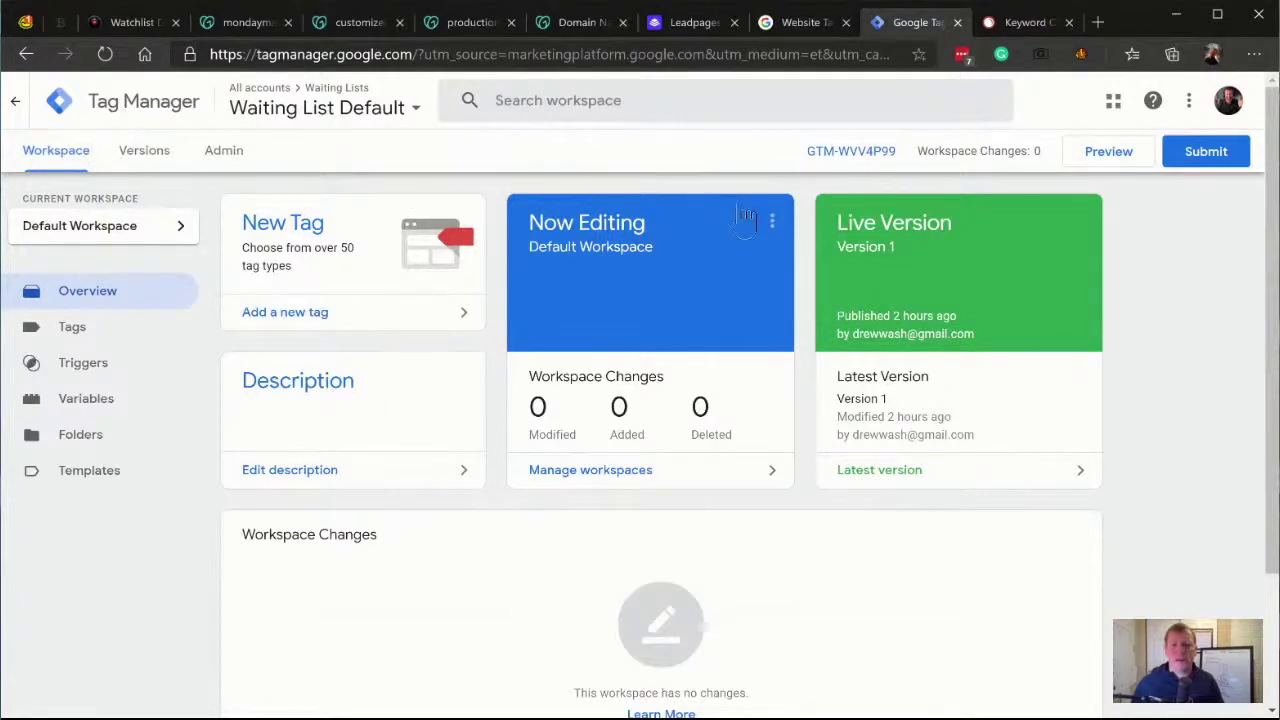
left_click(18, 106)
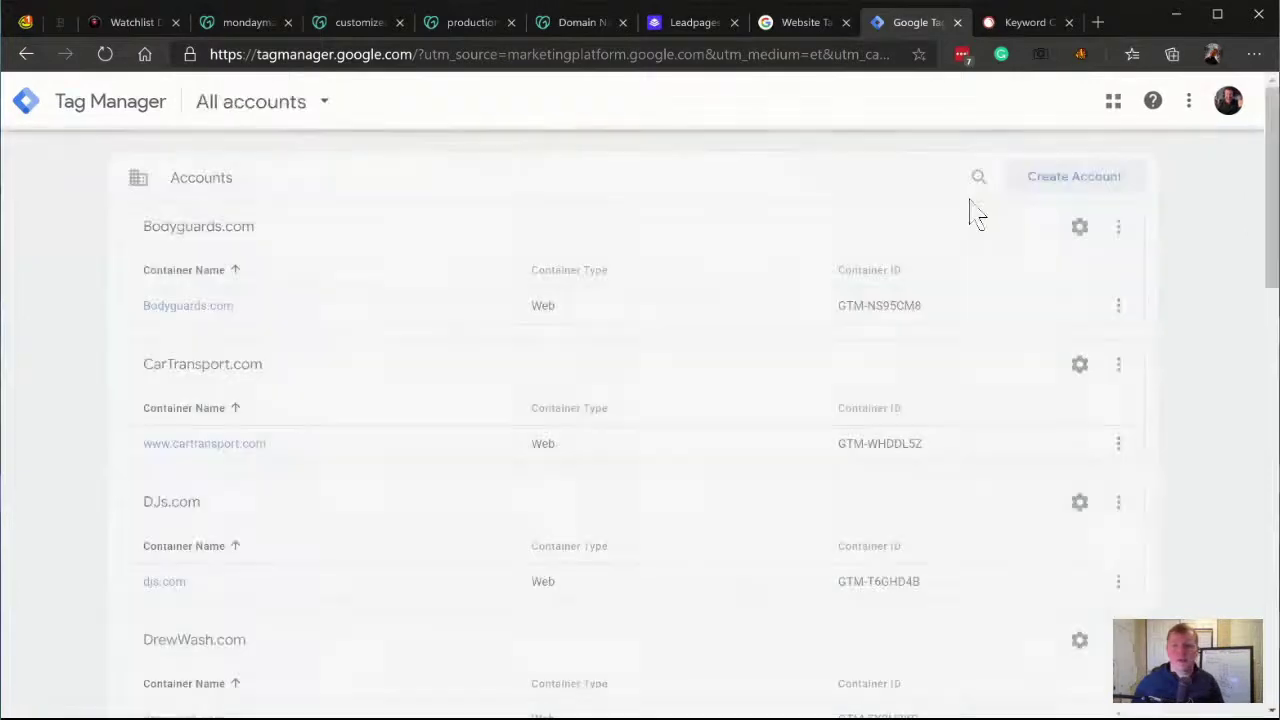
left_click(1088, 186)
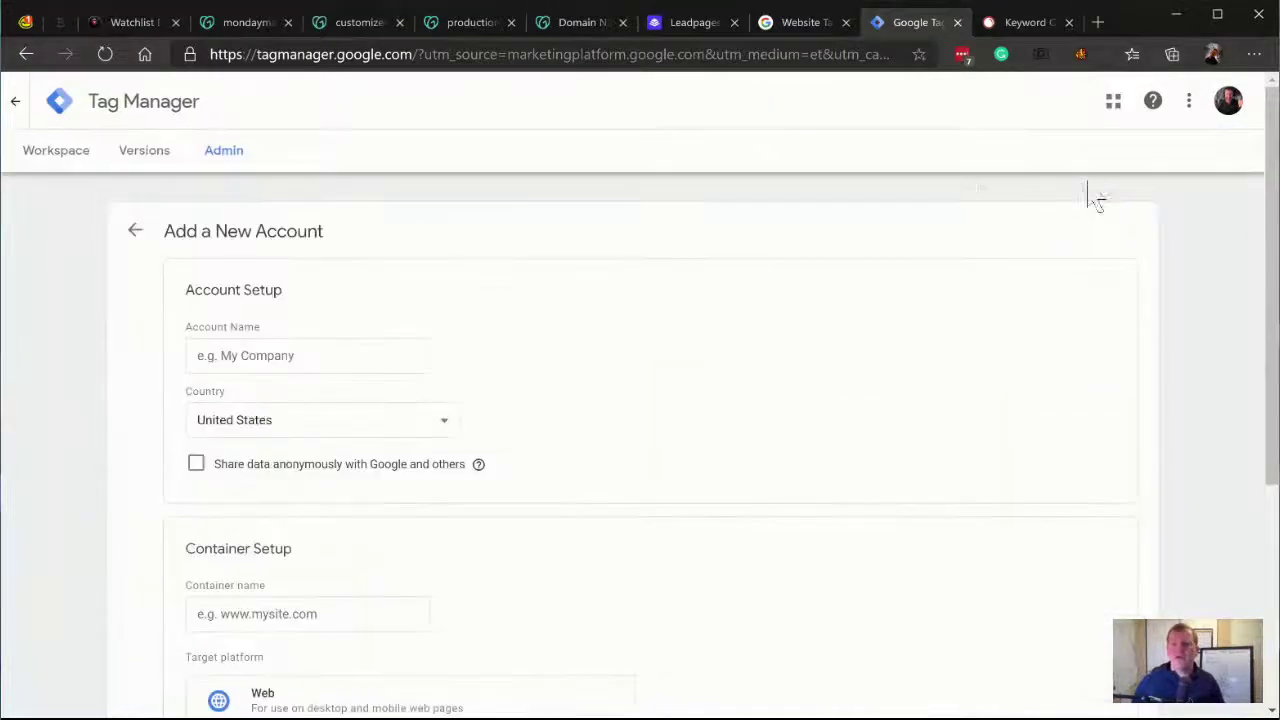
scroll(620, 326, "down", 3)
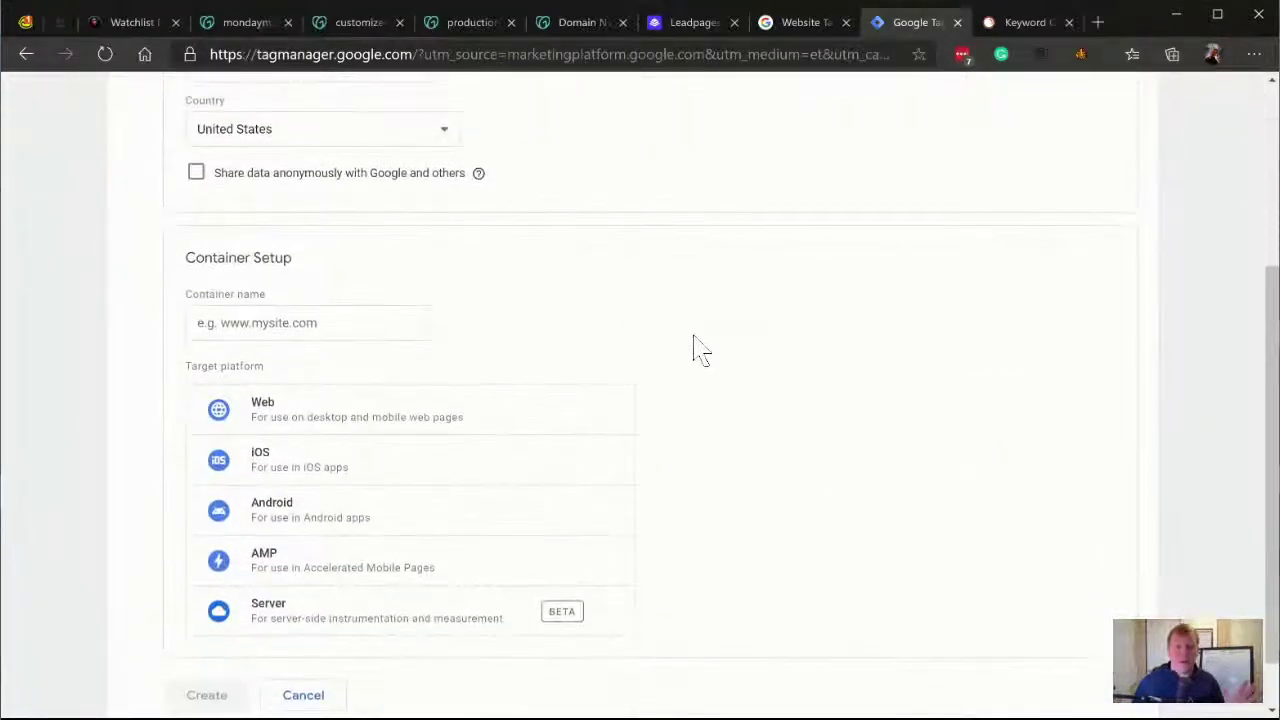
scroll(447, 350, "up", 3)
left_click(270, 352)
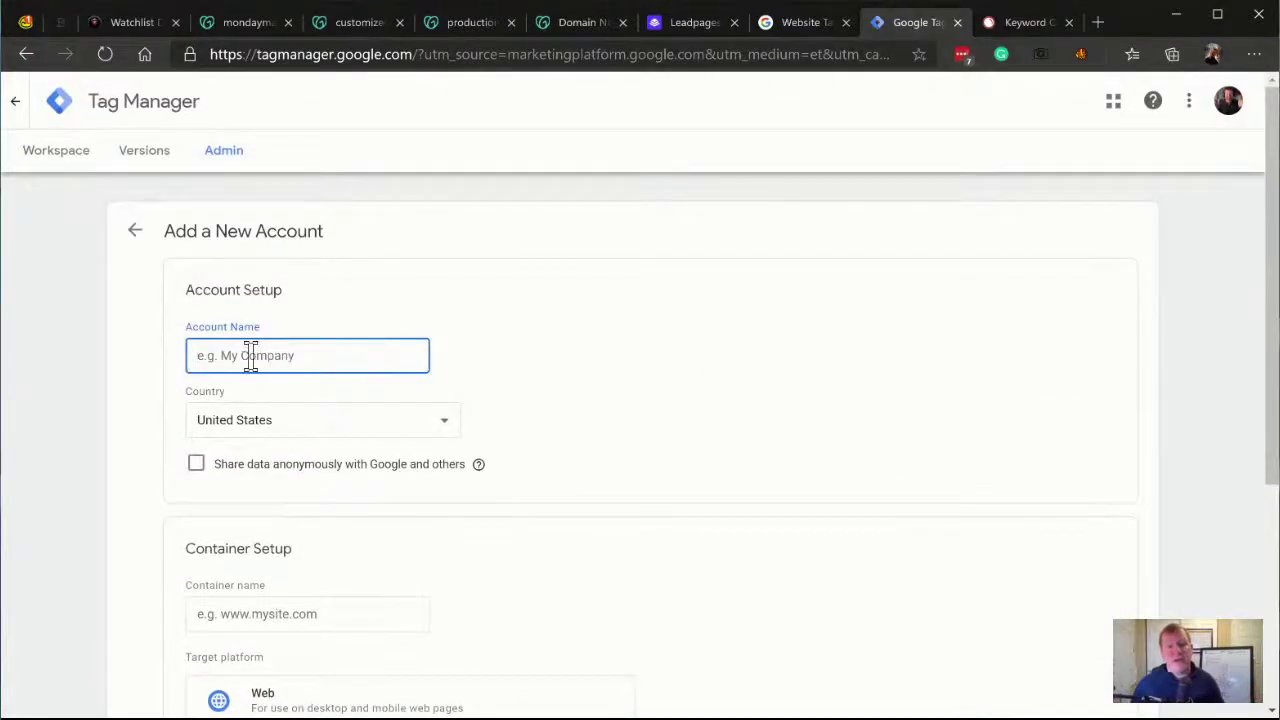
scroll(352, 545, "down", 1)
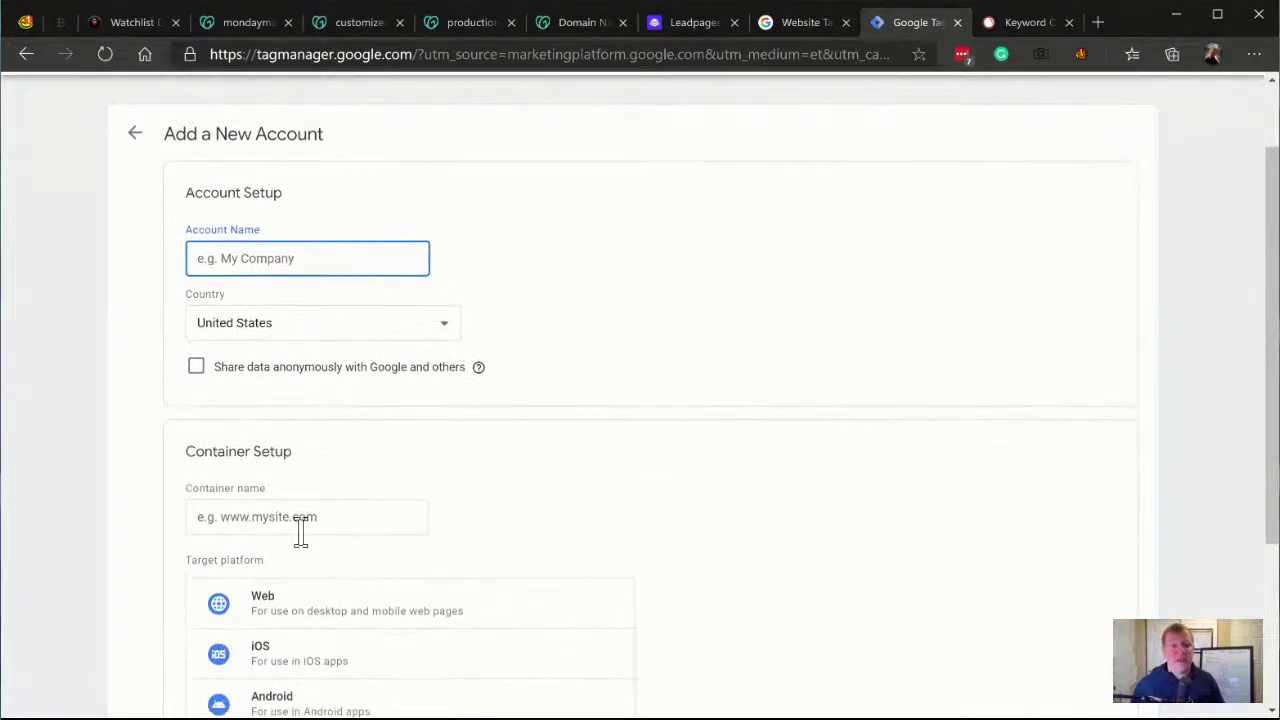
left_click(300, 528)
left_click(288, 616)
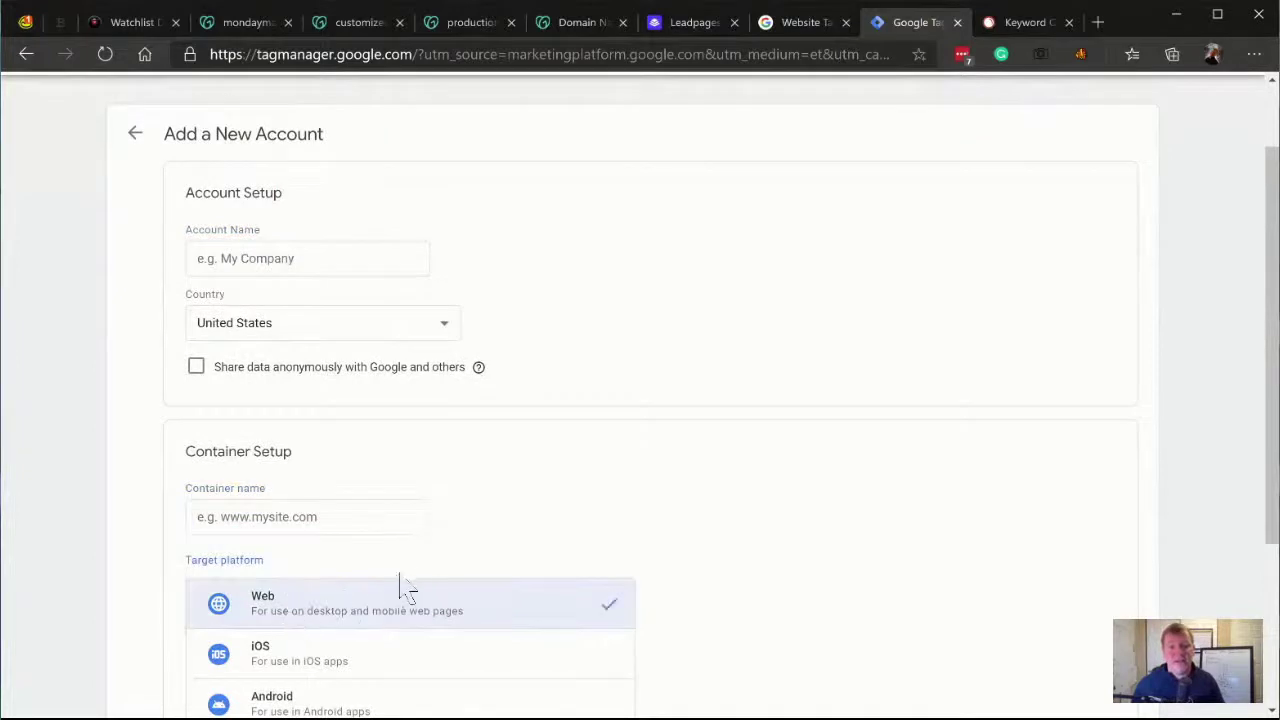
left_click(134, 135)
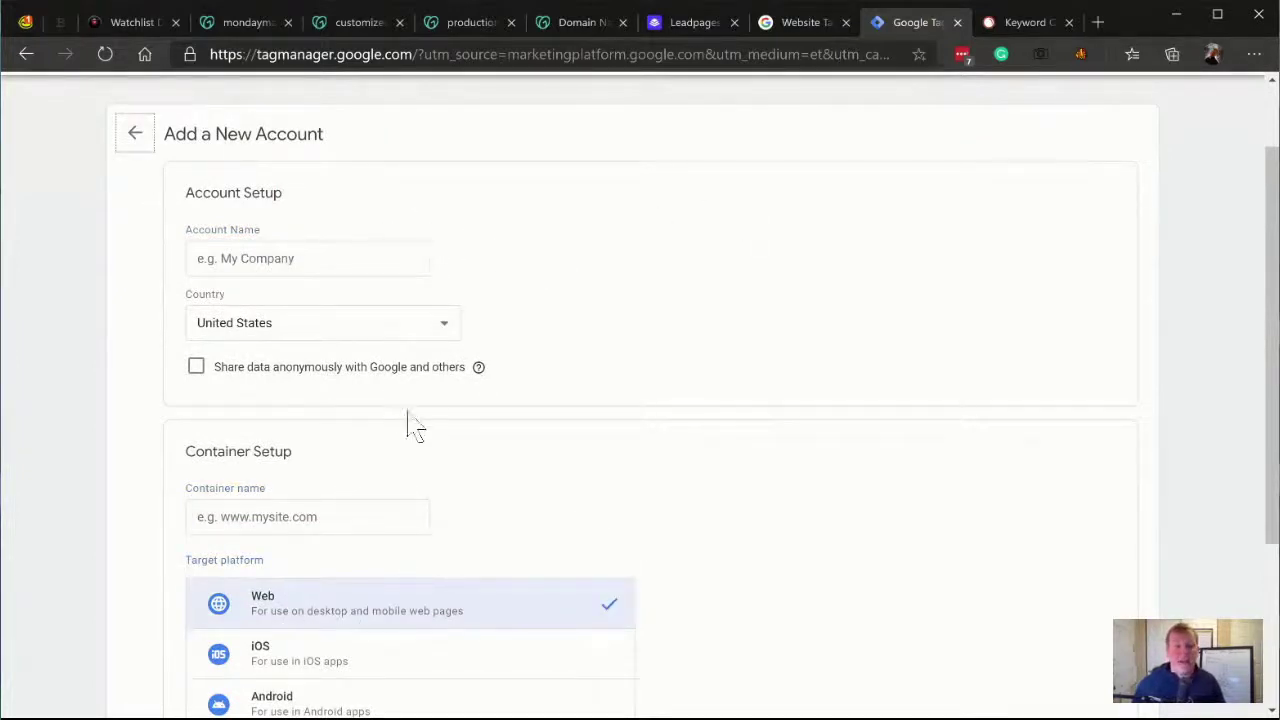
scroll(416, 428, "down", 3)
left_click(298, 632)
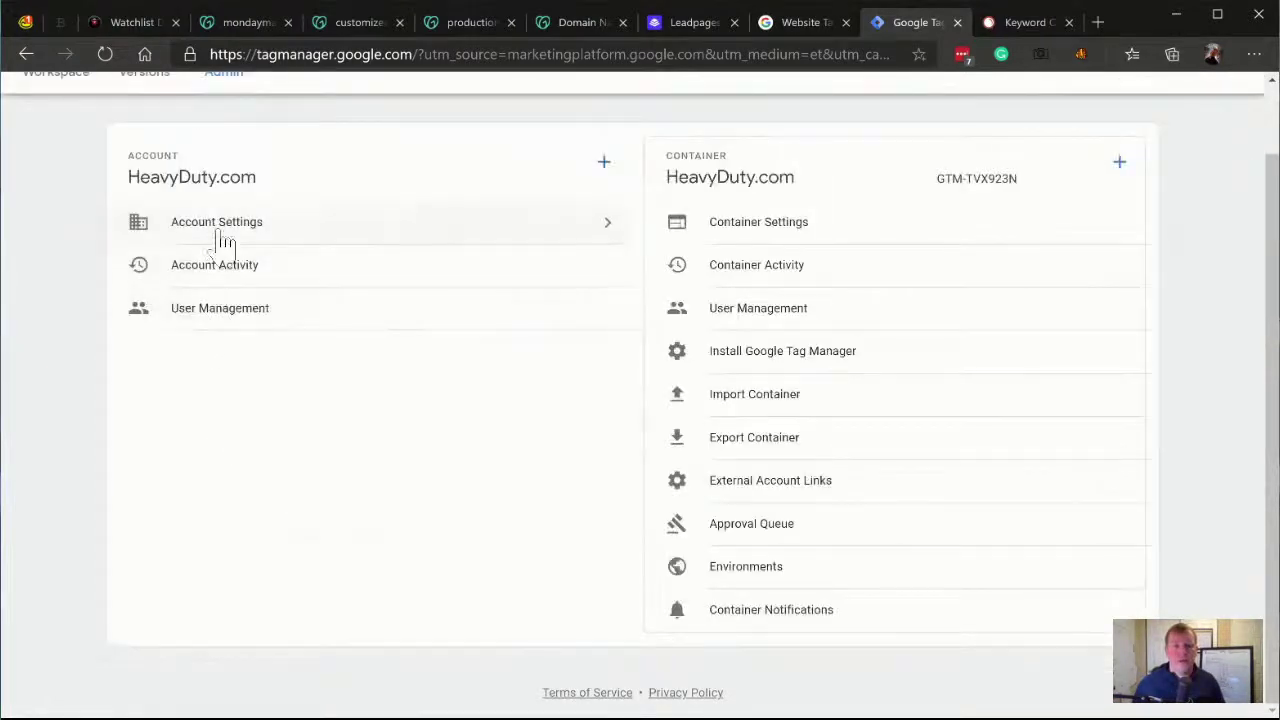
scroll(217, 237, "up", 2)
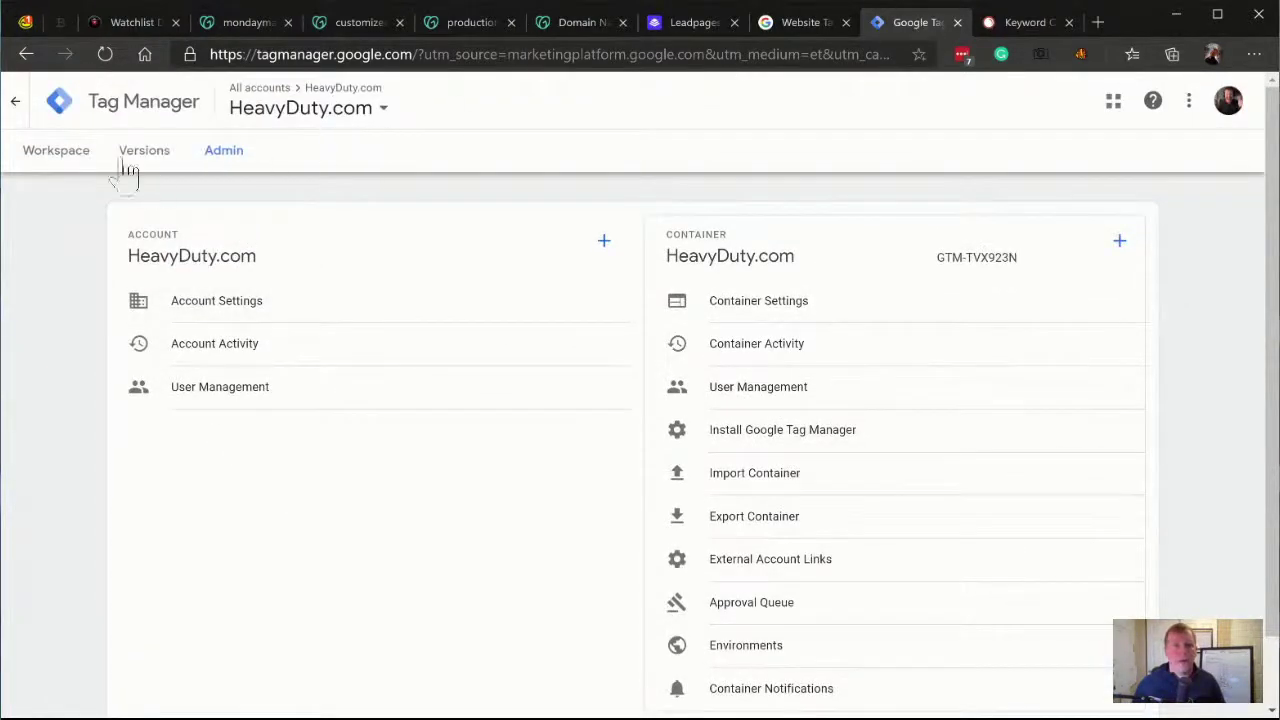
left_click(16, 105)
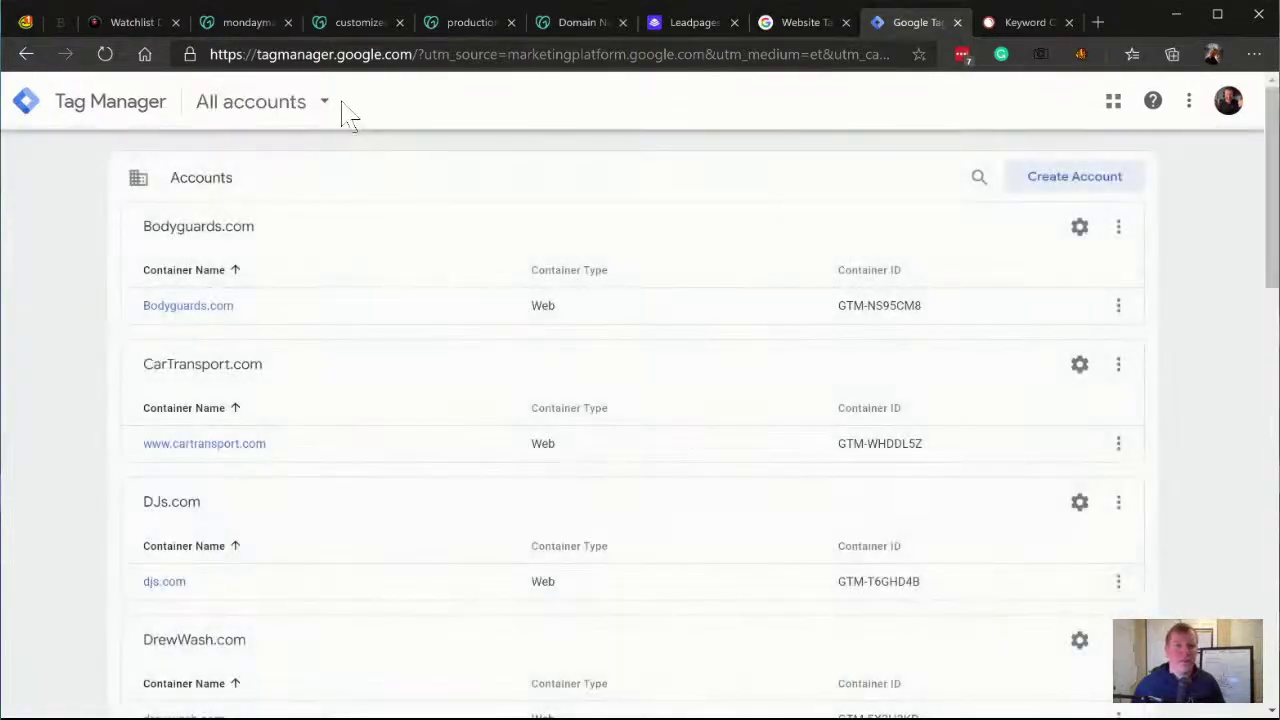
scroll(366, 400, "down", 15)
Open the Waiting List Default container's Admin page, briefly viewing its Container Settings
left_click(212, 622)
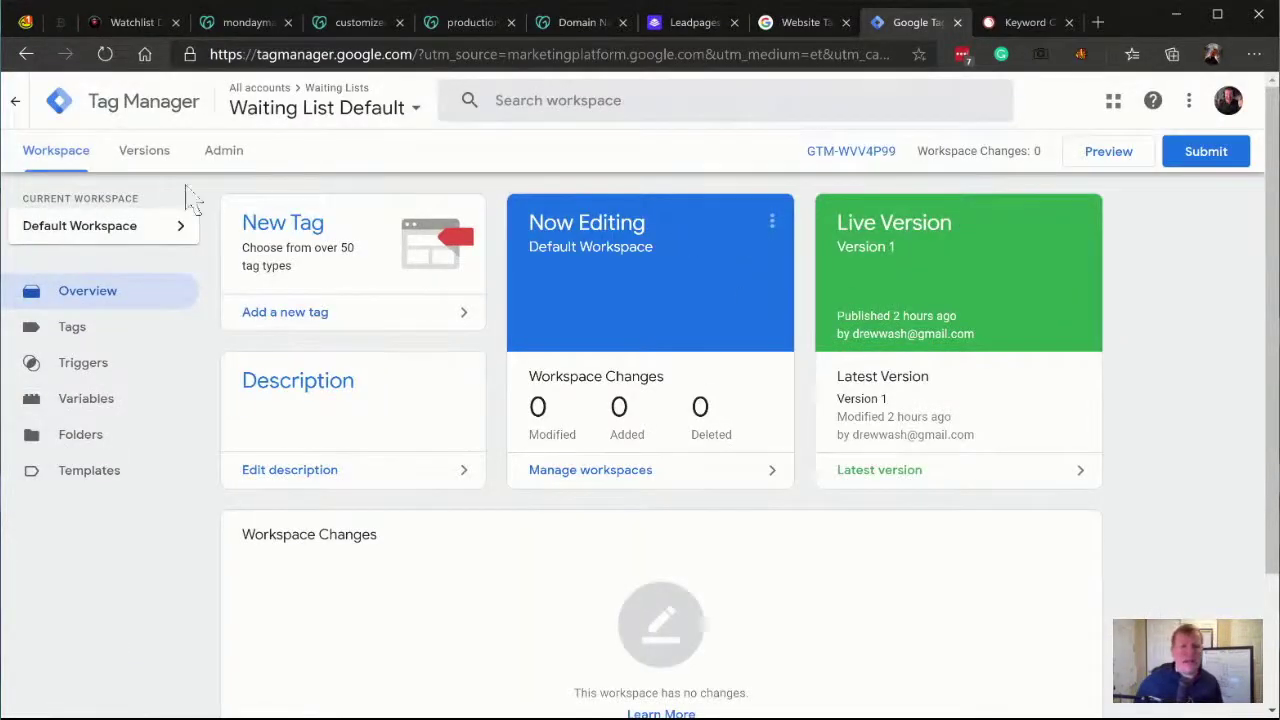
left_click(226, 160)
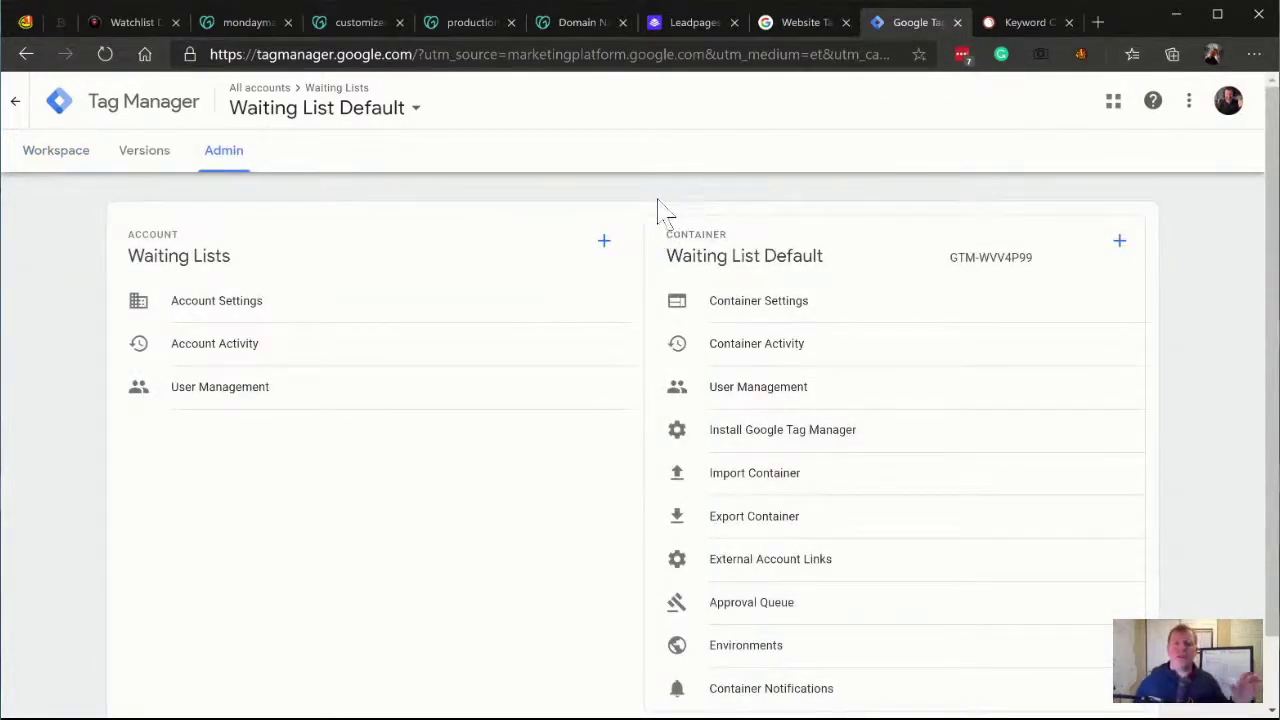
left_click(775, 310)
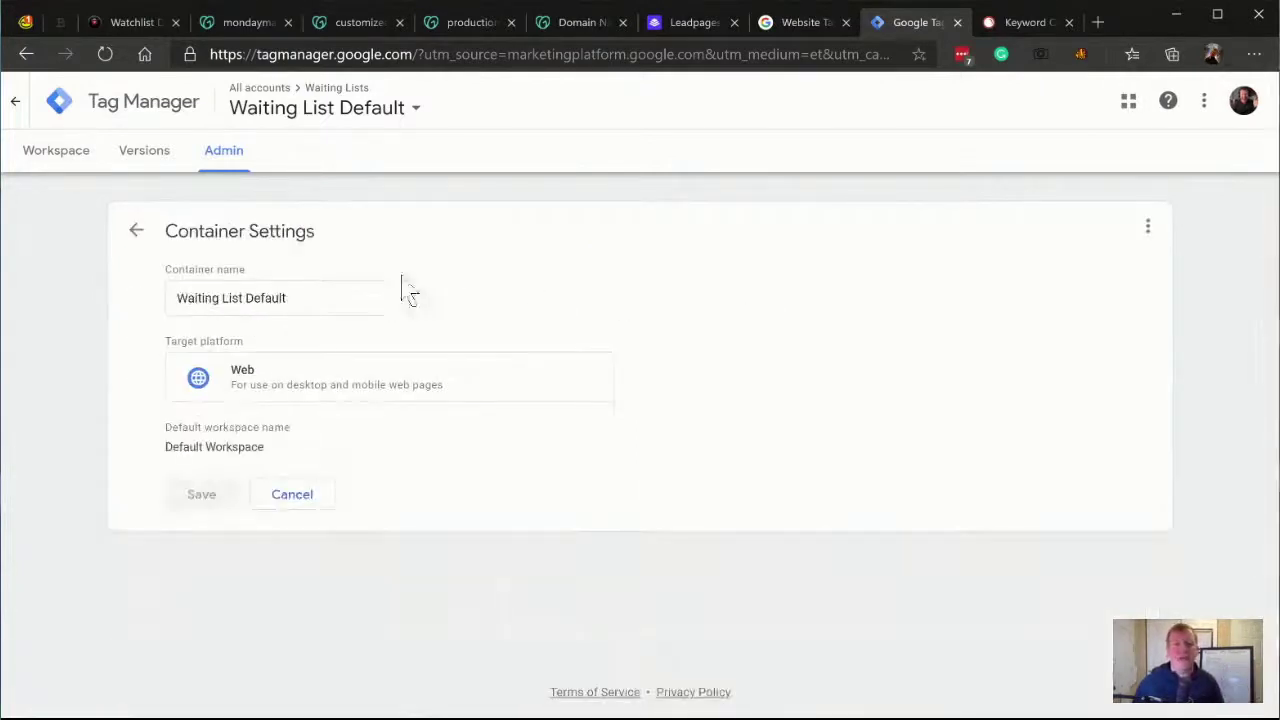
left_click(138, 232)
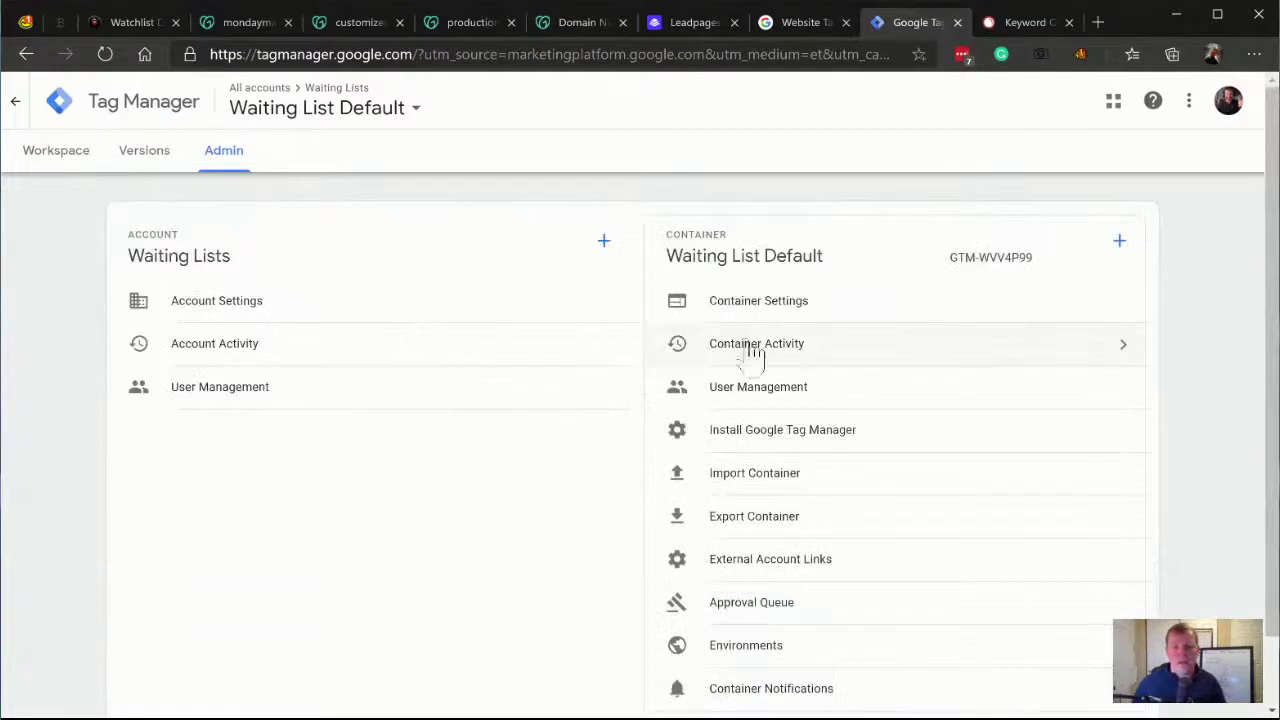
Select the Waiting List Default container's <head> install snippet and bring up the Leadpages editor
left_click(778, 440)
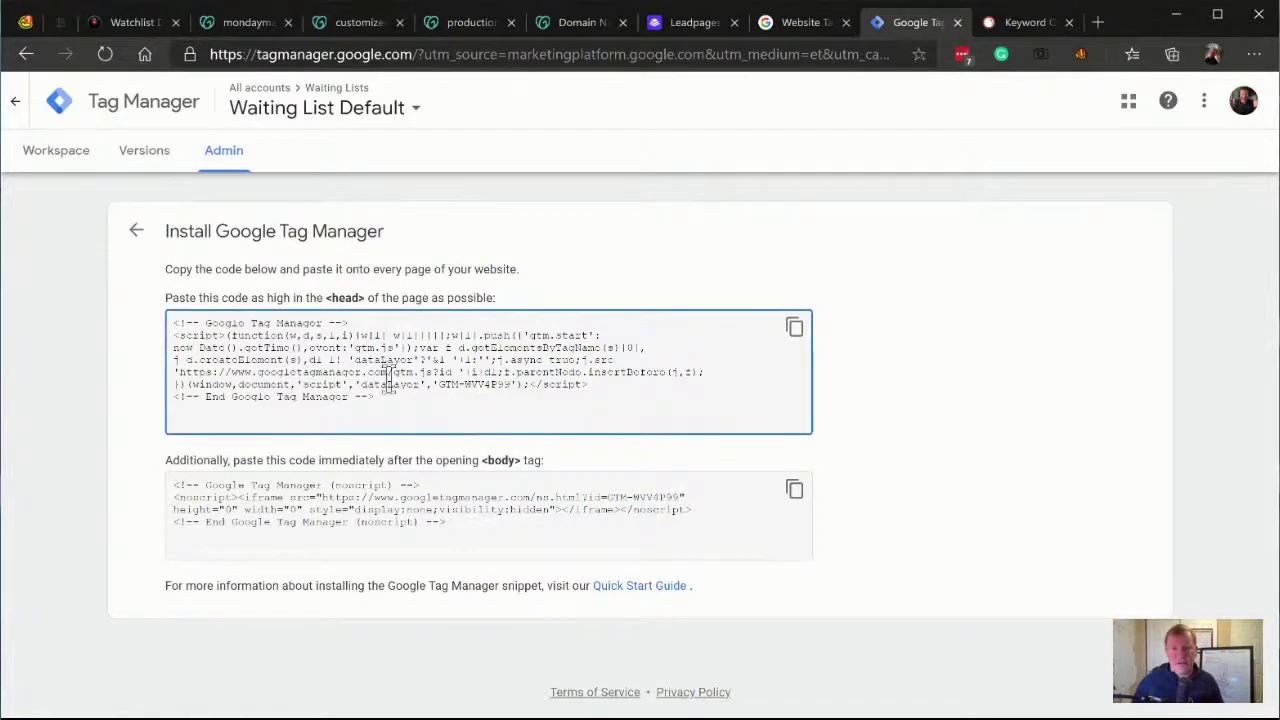
left_click_drag(185, 322, 218, 323)
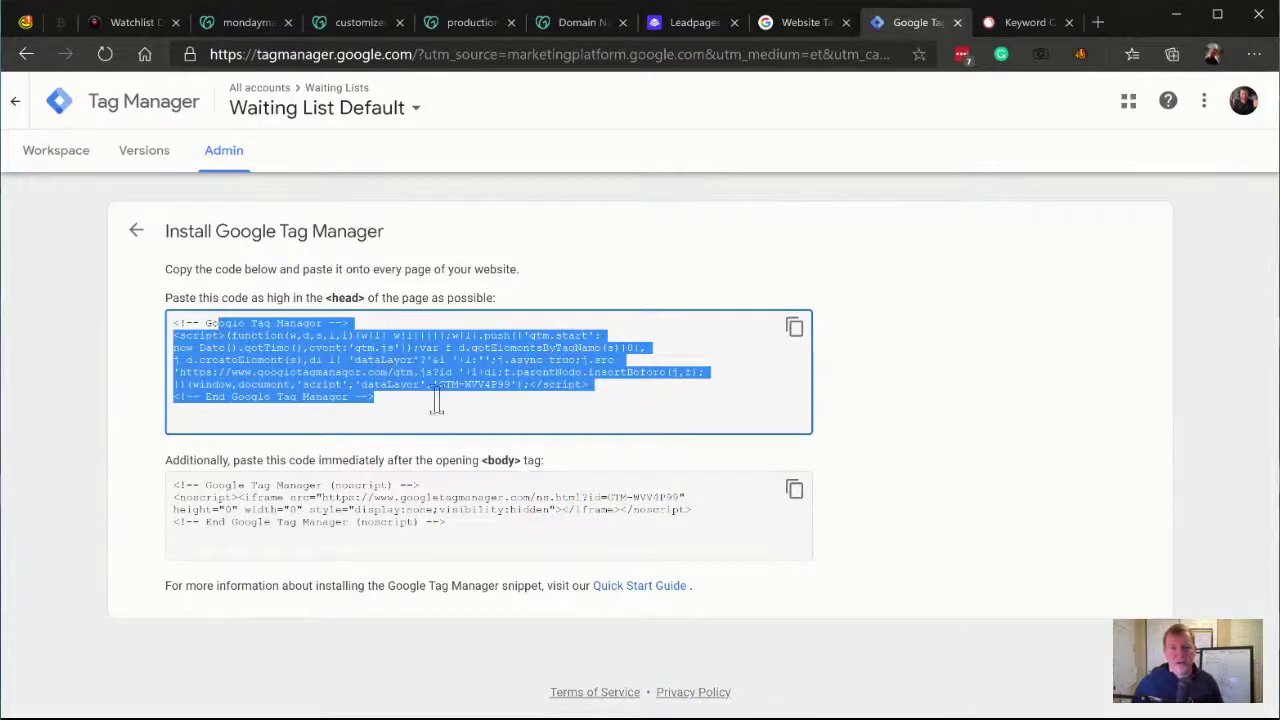
left_click(690, 22)
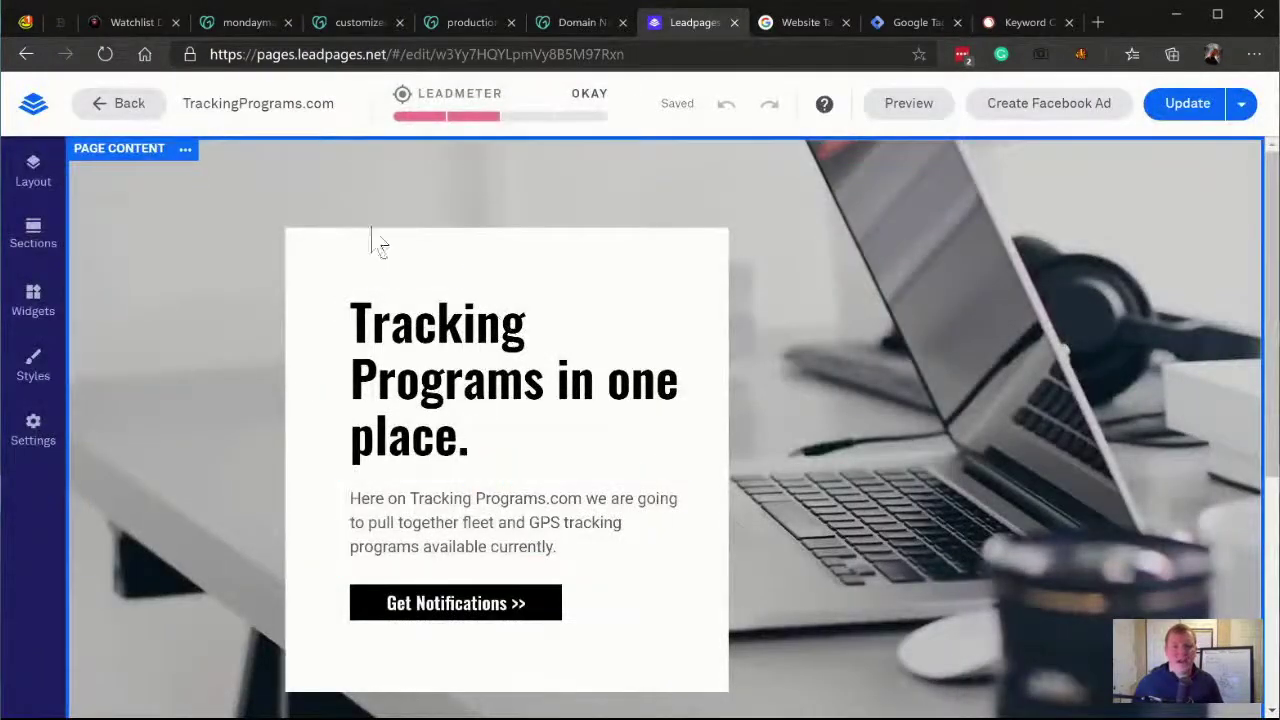
Open the Leadpages page settings to the Analytics head and body tracking code fields
left_click(33, 430)
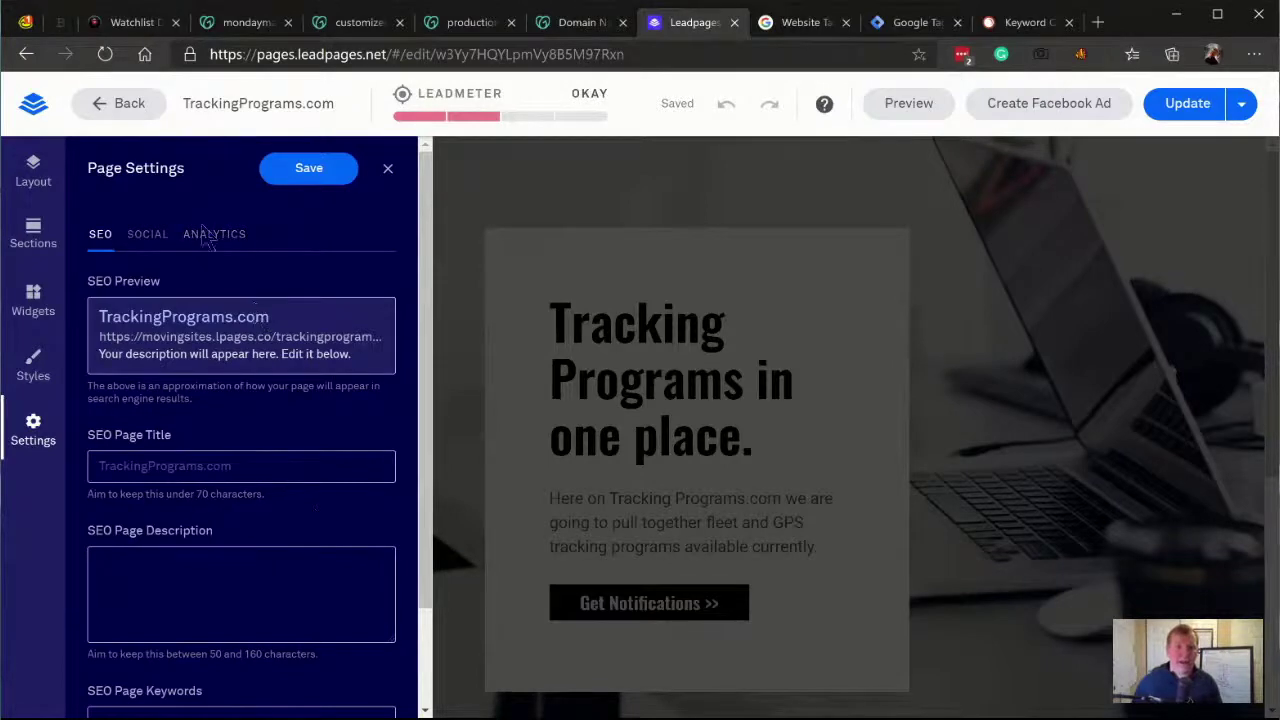
left_click(216, 244)
scroll(288, 324, "down", 2)
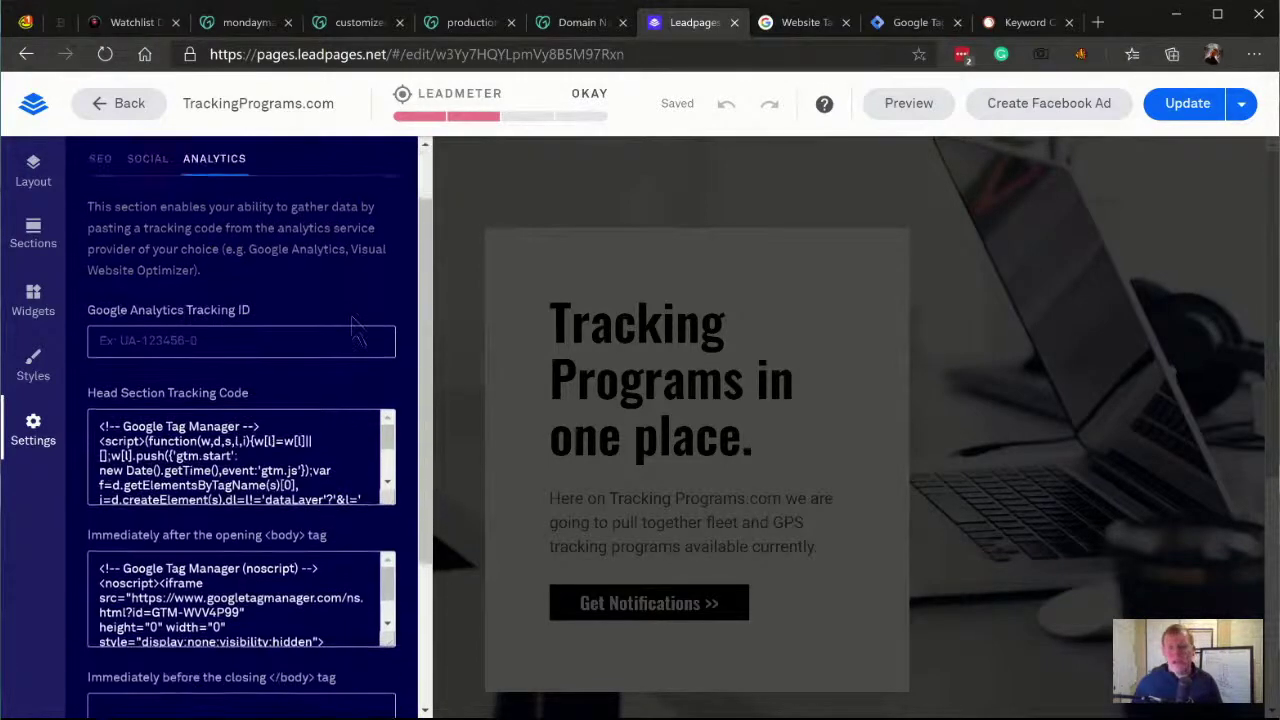
scroll(72, 303, "up", 2)
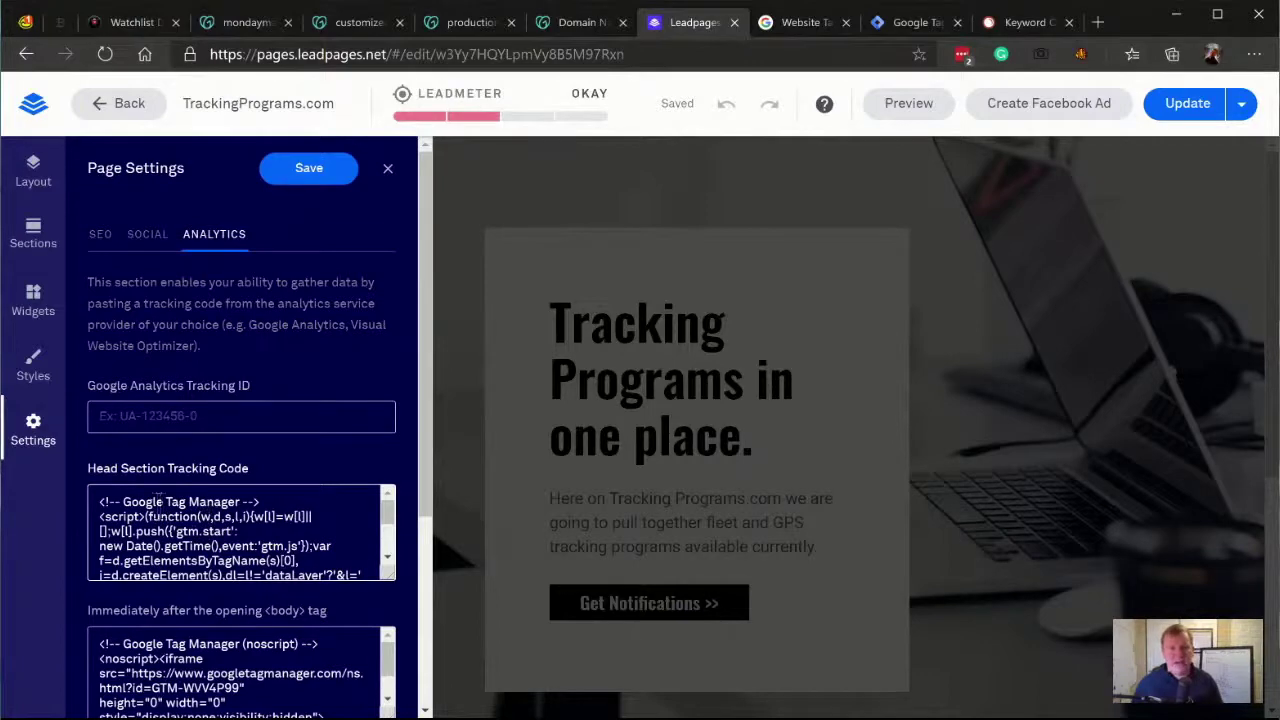
scroll(247, 540, "down", 1)
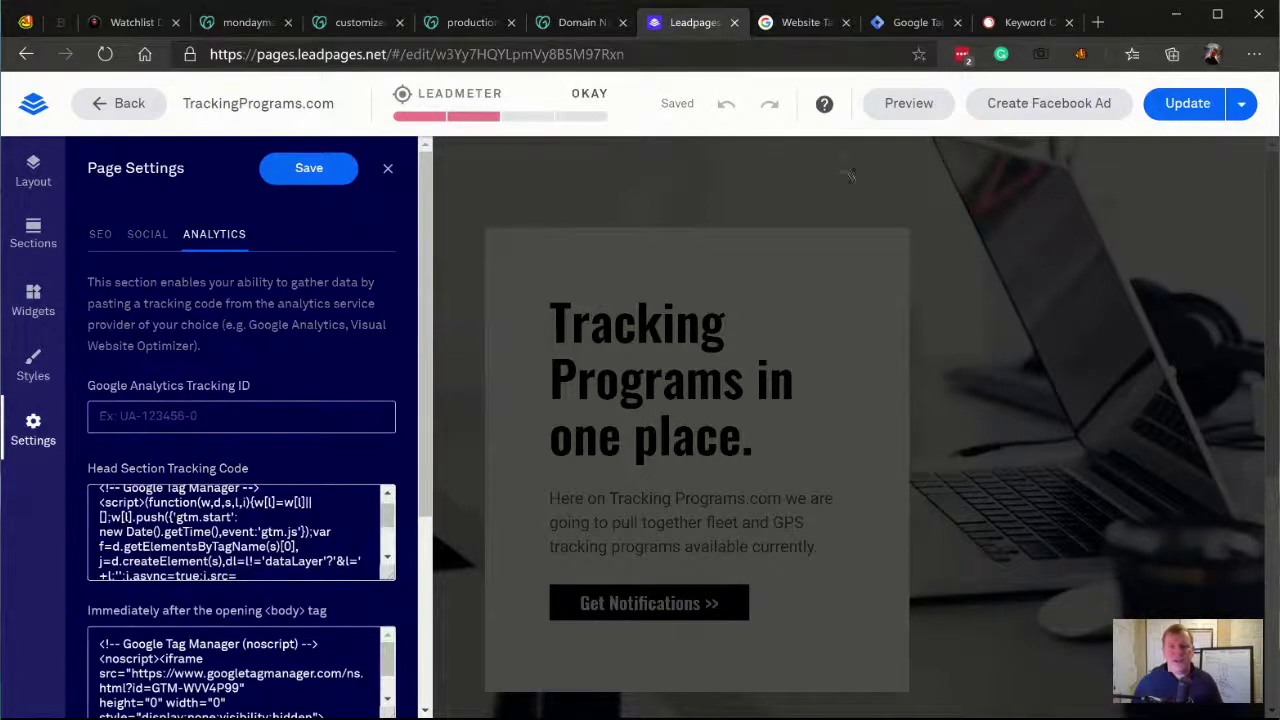
Move the Tag Manager snippets between the install code page and Leadpages Analytics fields
left_click(806, 26)
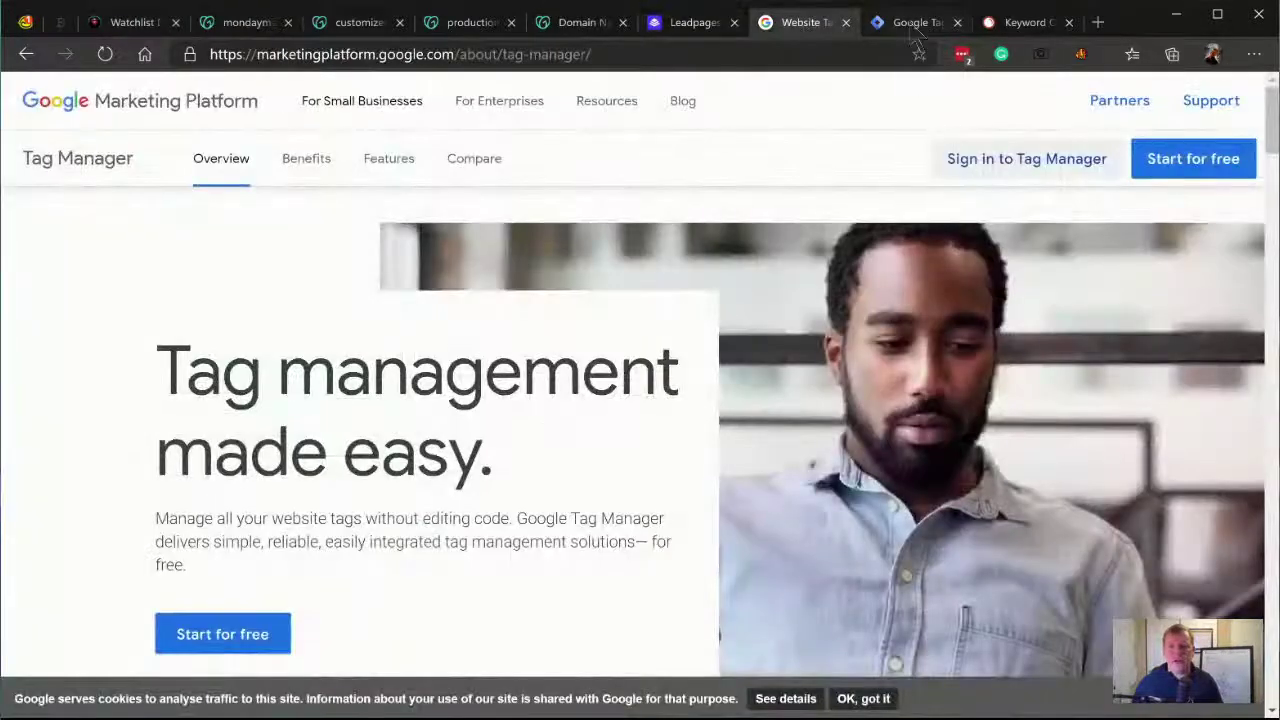
left_click(912, 24)
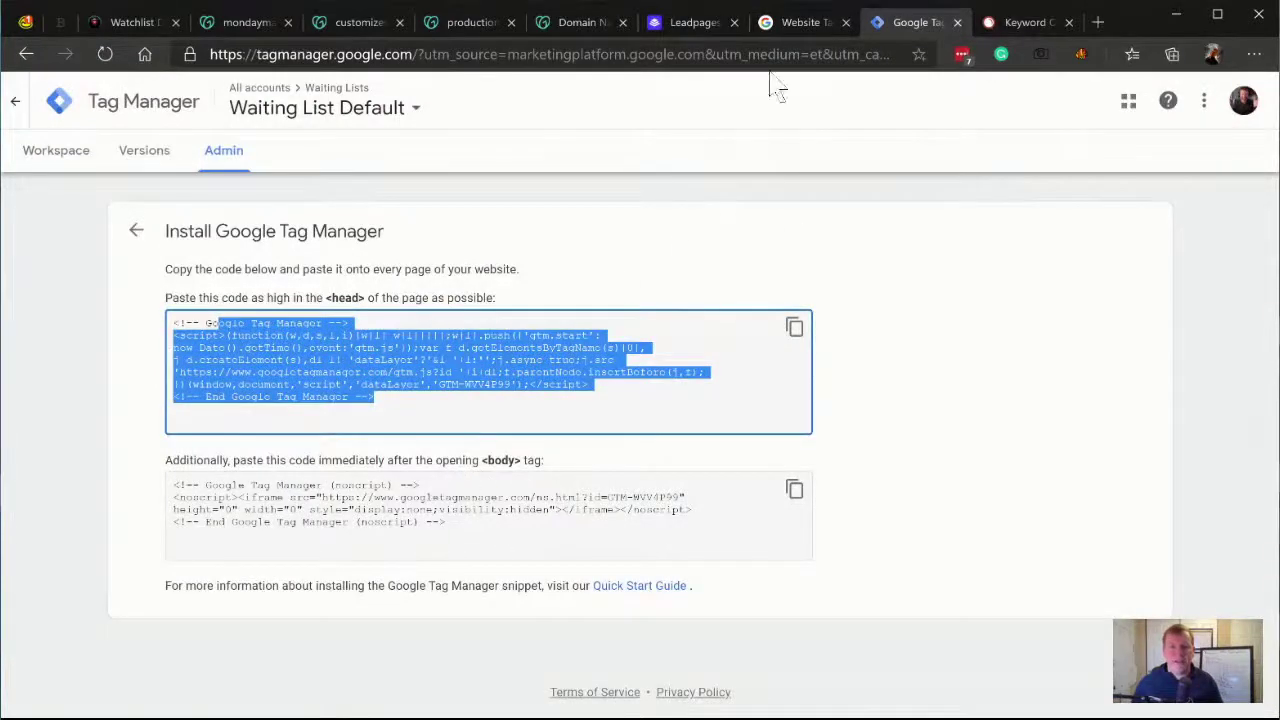
left_click(690, 22)
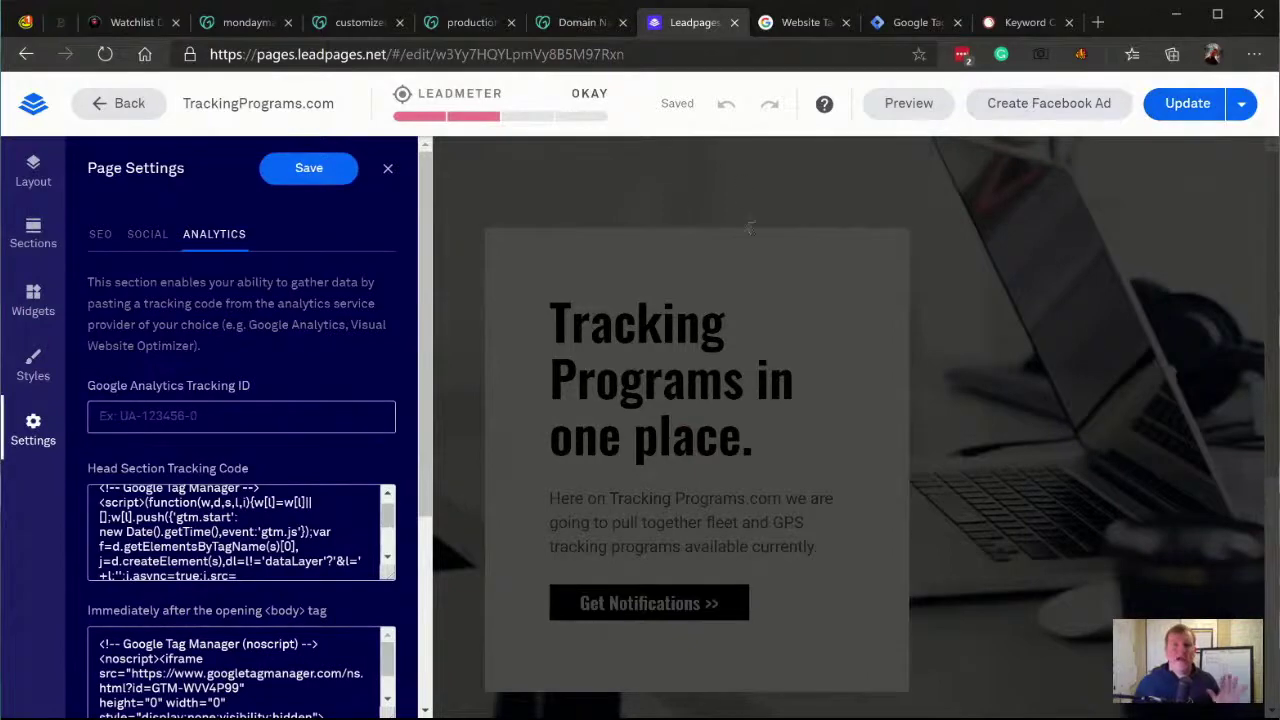
left_click(908, 22)
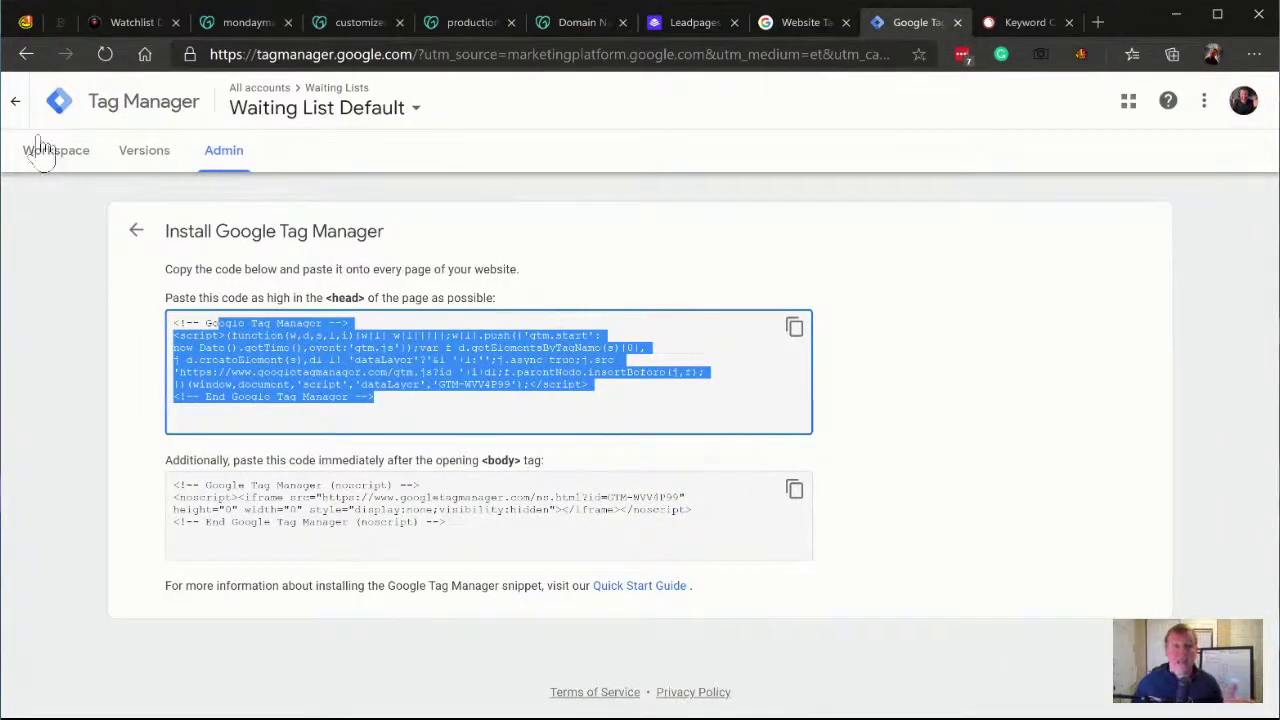
Return to All accounts, reopen Waiting List Default and show its Tags list
left_click(16, 102)
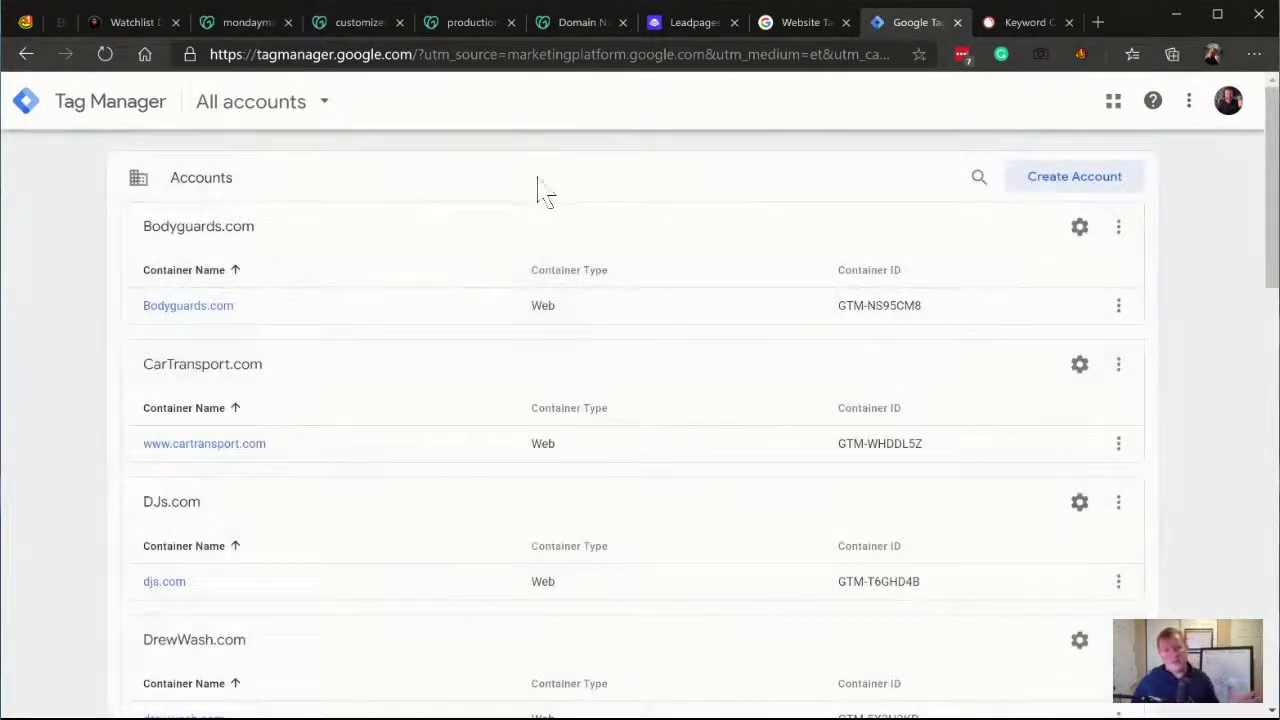
scroll(545, 268, "down", 15)
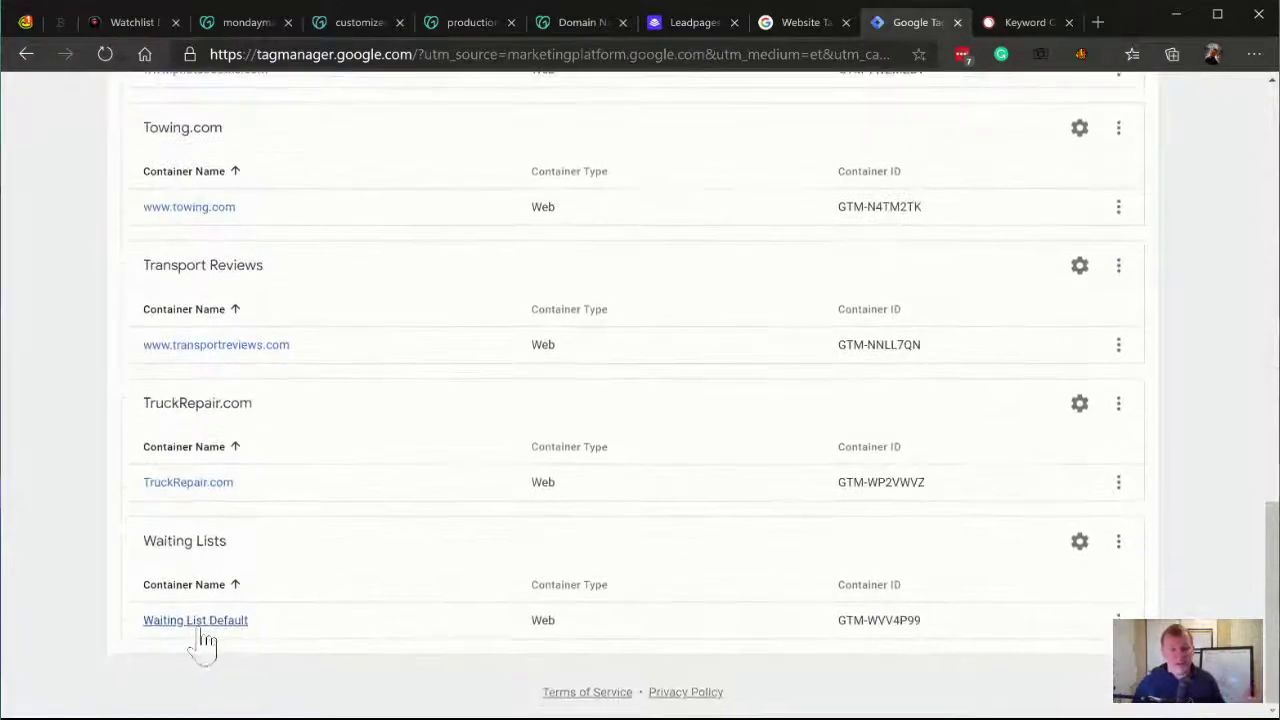
left_click(197, 622)
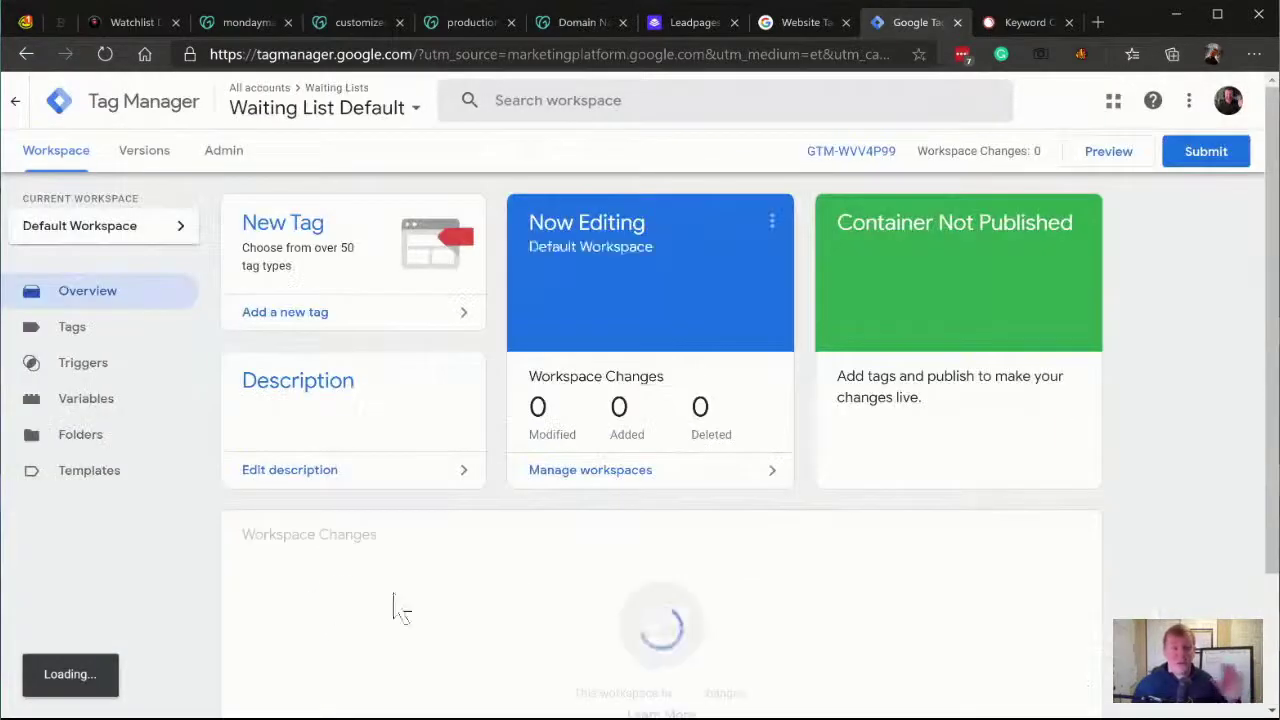
left_click(310, 243)
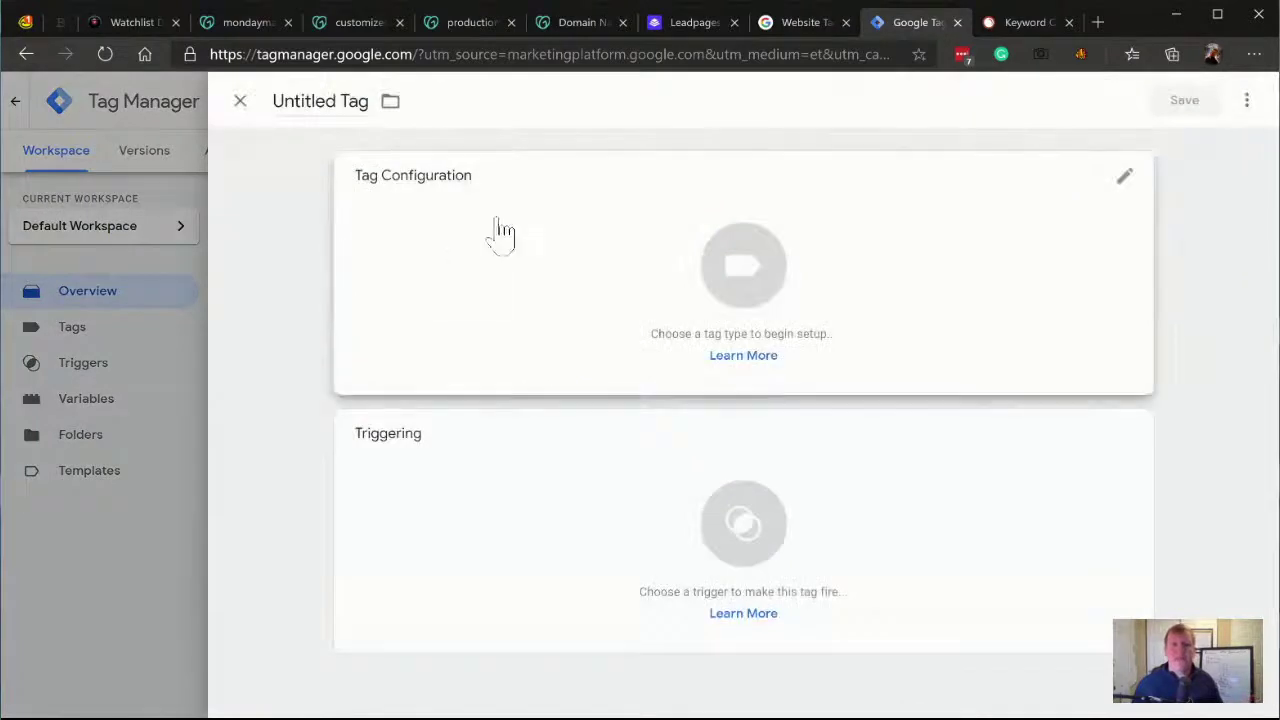
left_click(242, 103)
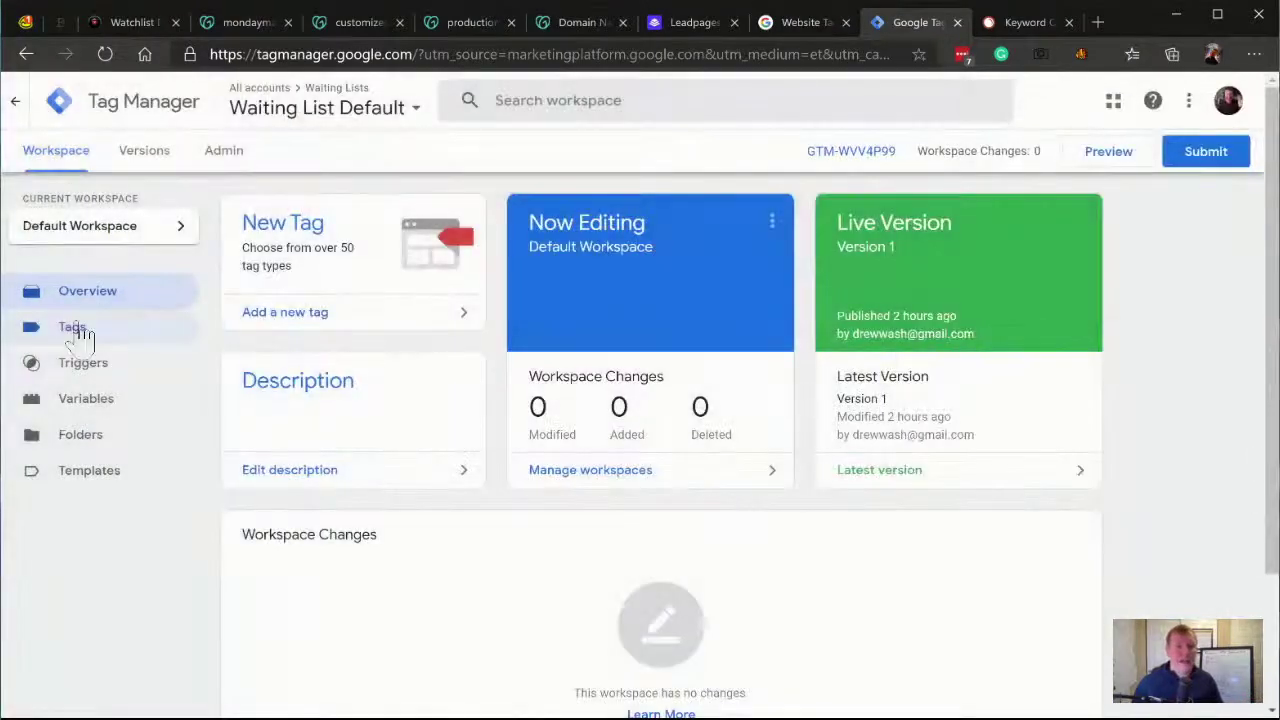
left_click(80, 328)
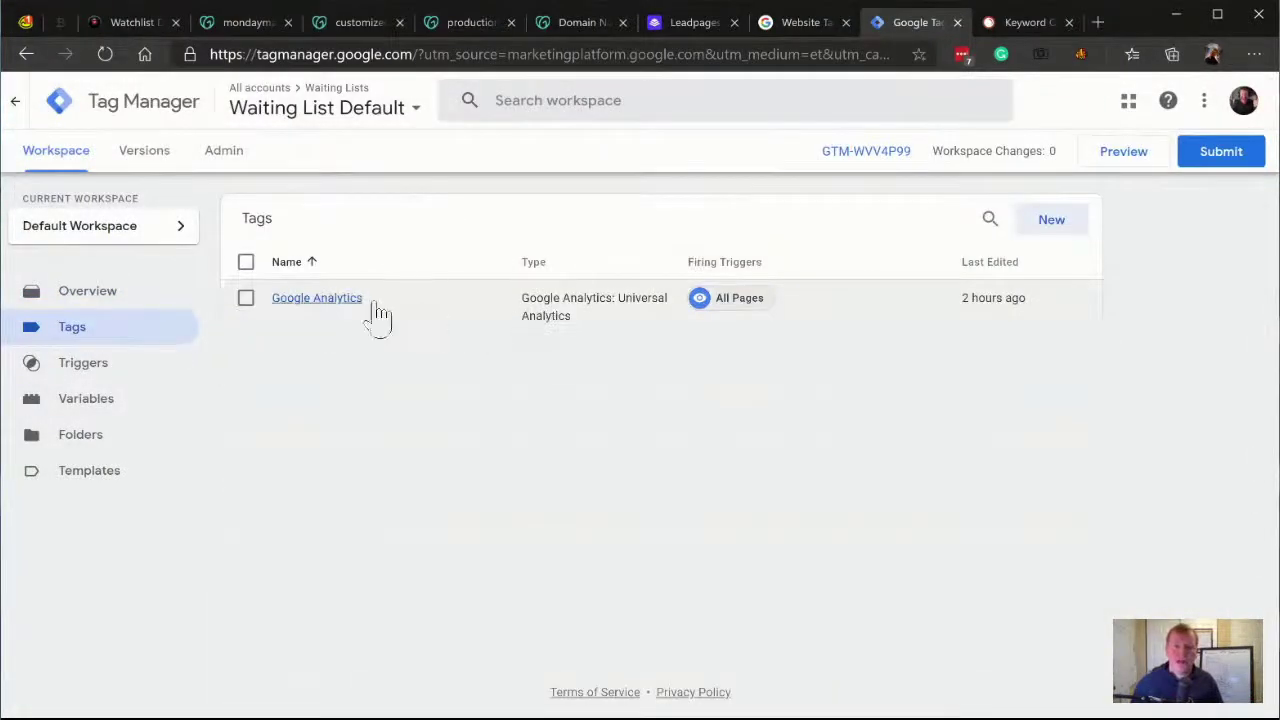
Review the Google Analytics tag's Universal Analytics configuration firing on All Pages, then close it
left_click(304, 312)
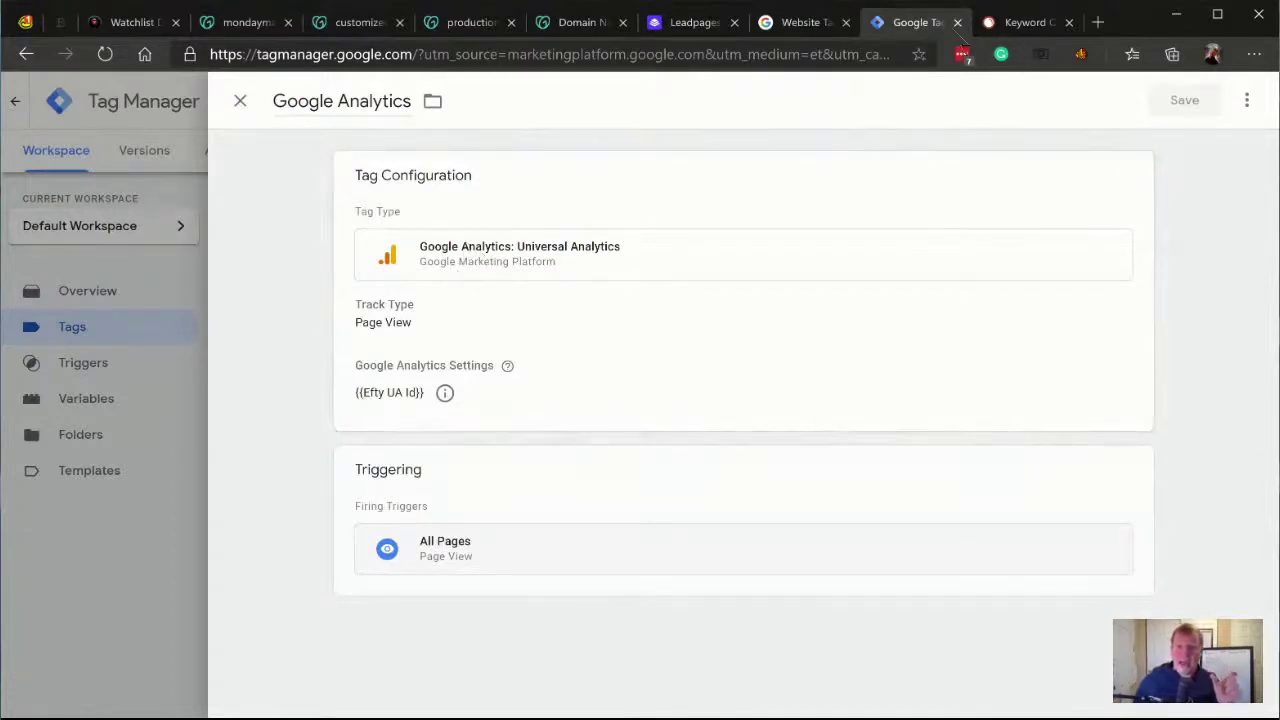
left_click(529, 274)
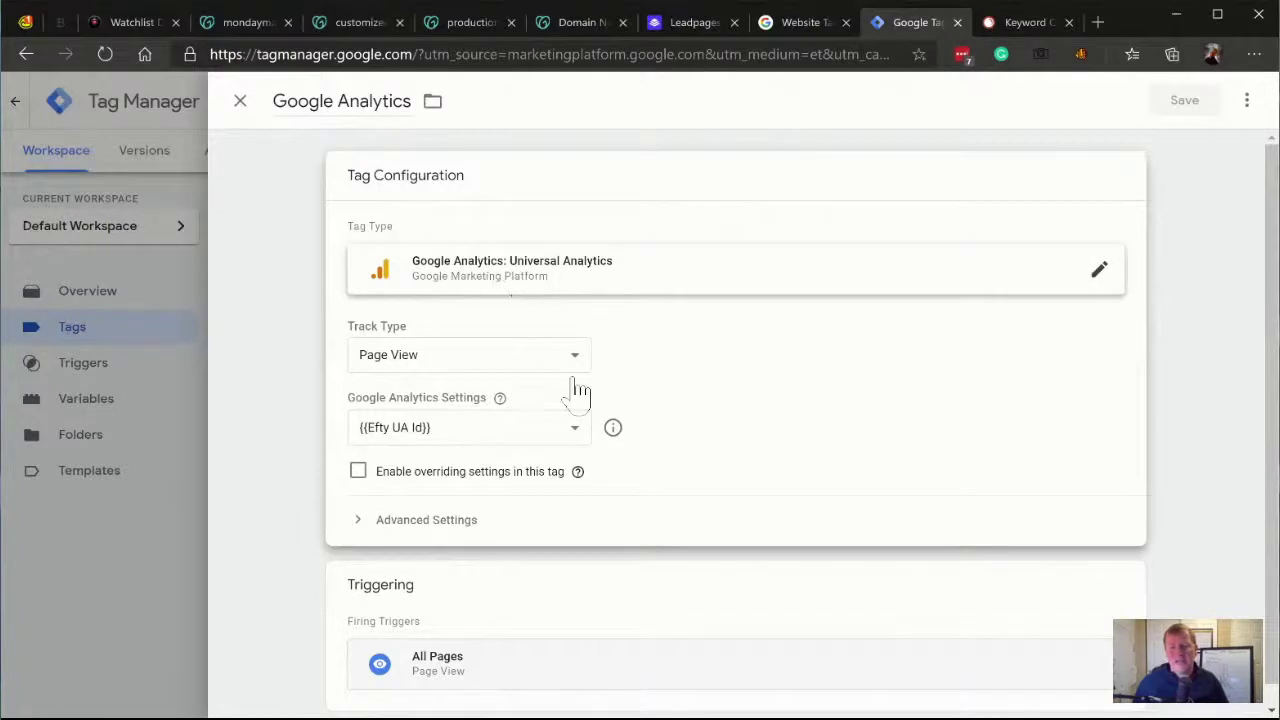
scroll(800, 508, "down", 1)
left_click(240, 100)
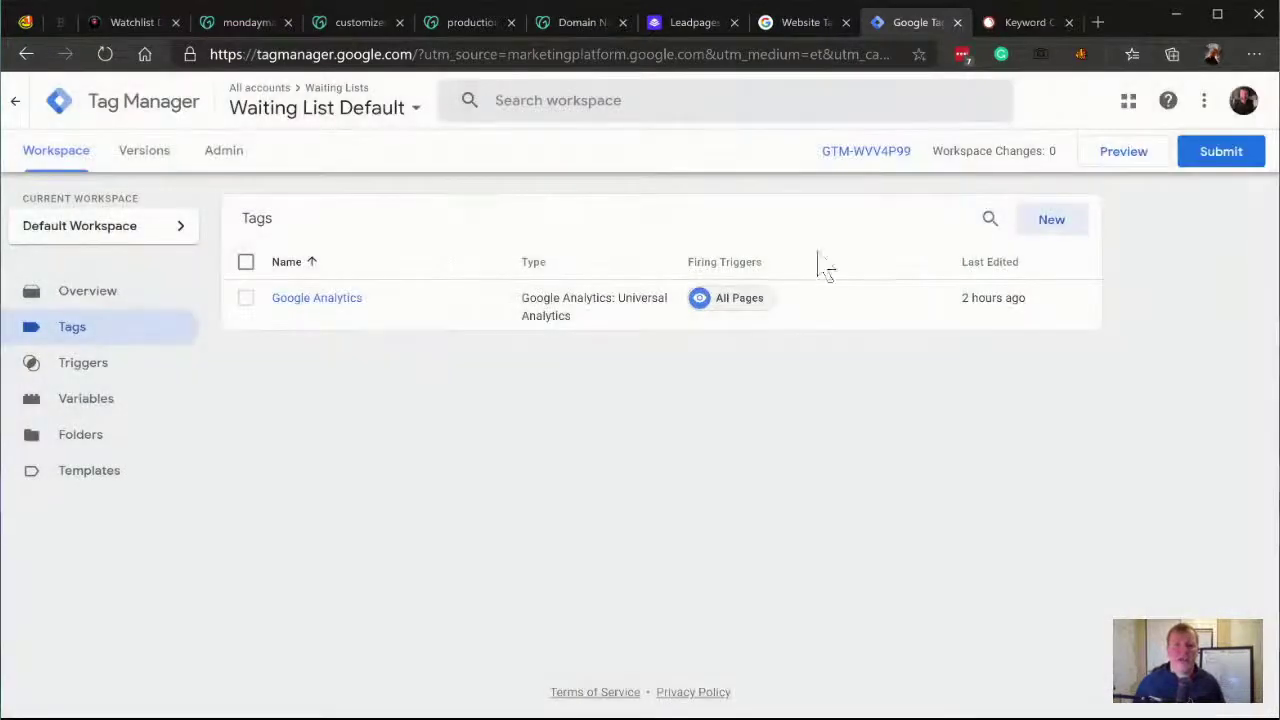
Create a new tag named 'TEST Google' with the Universal Analytics tag type
left_click(1056, 236)
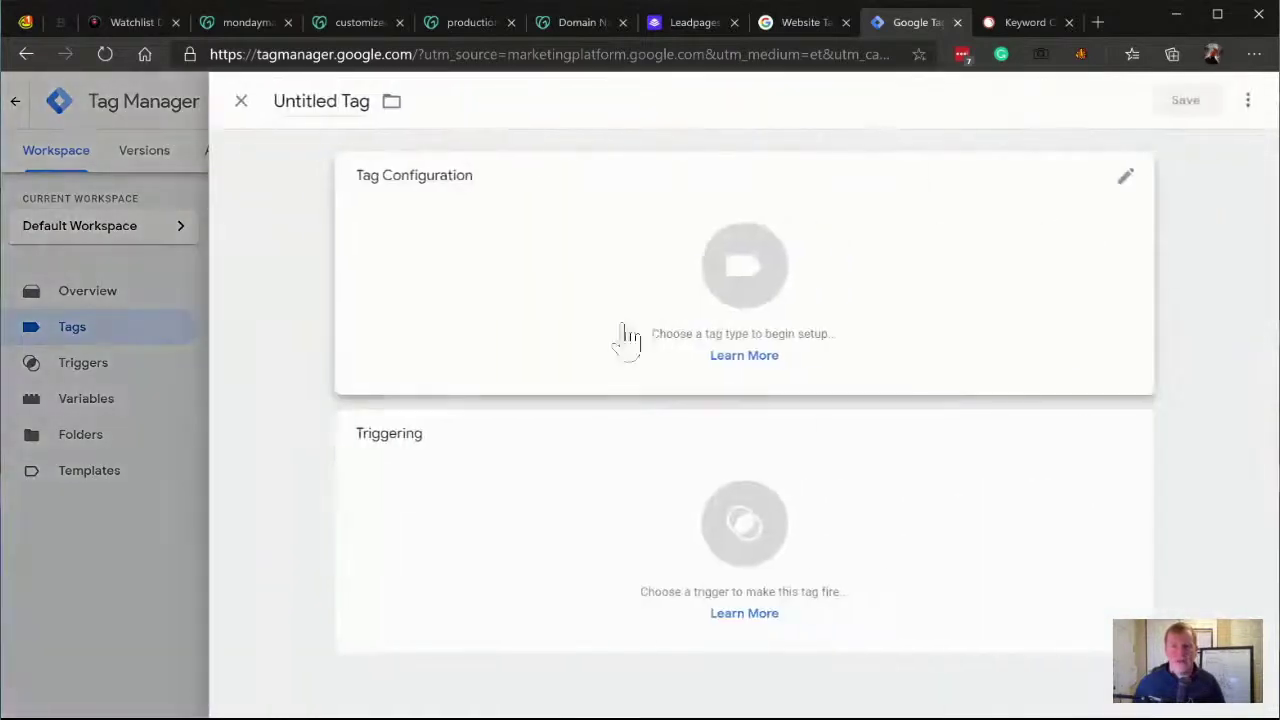
left_click(315, 100)
type("TEST")
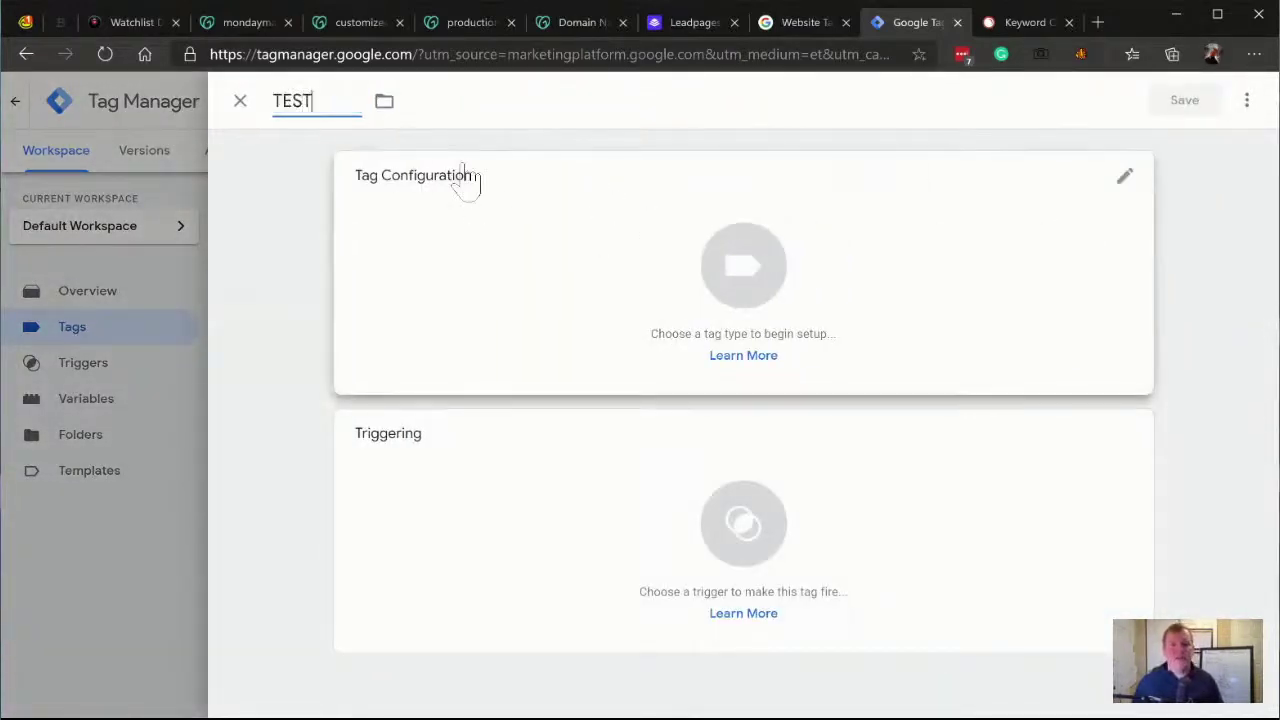
type(" Google")
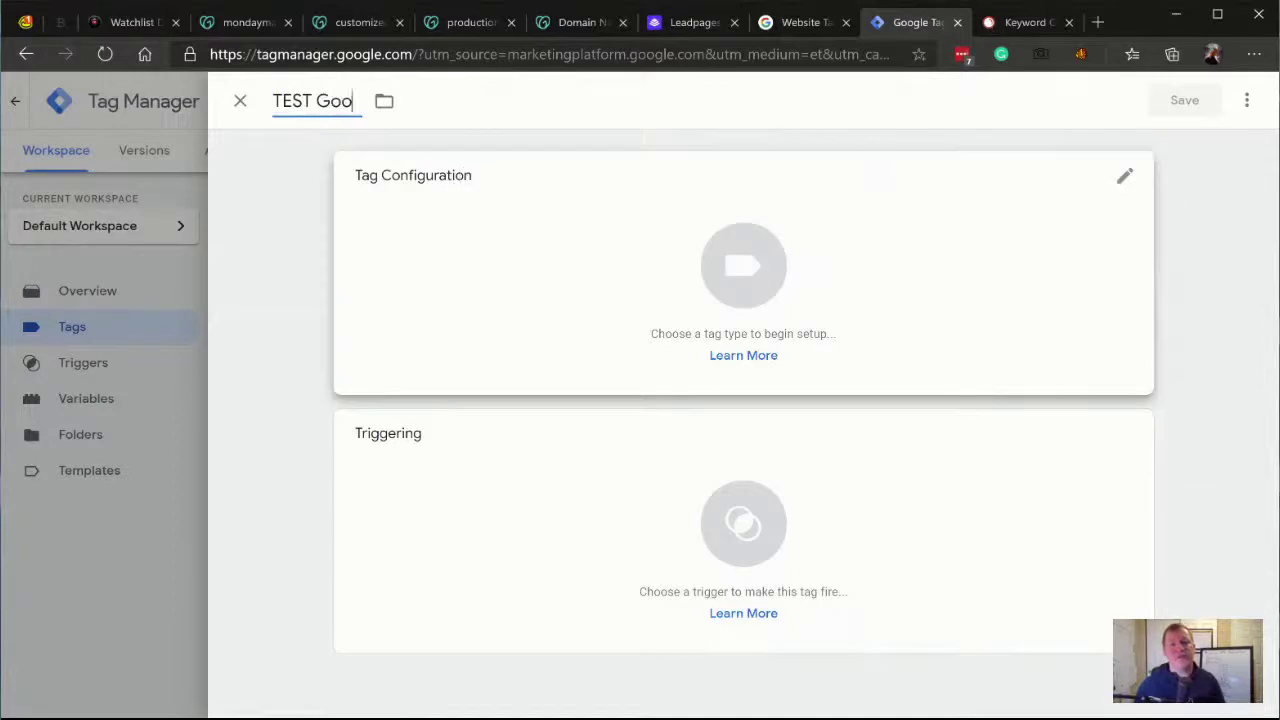
left_click(583, 306)
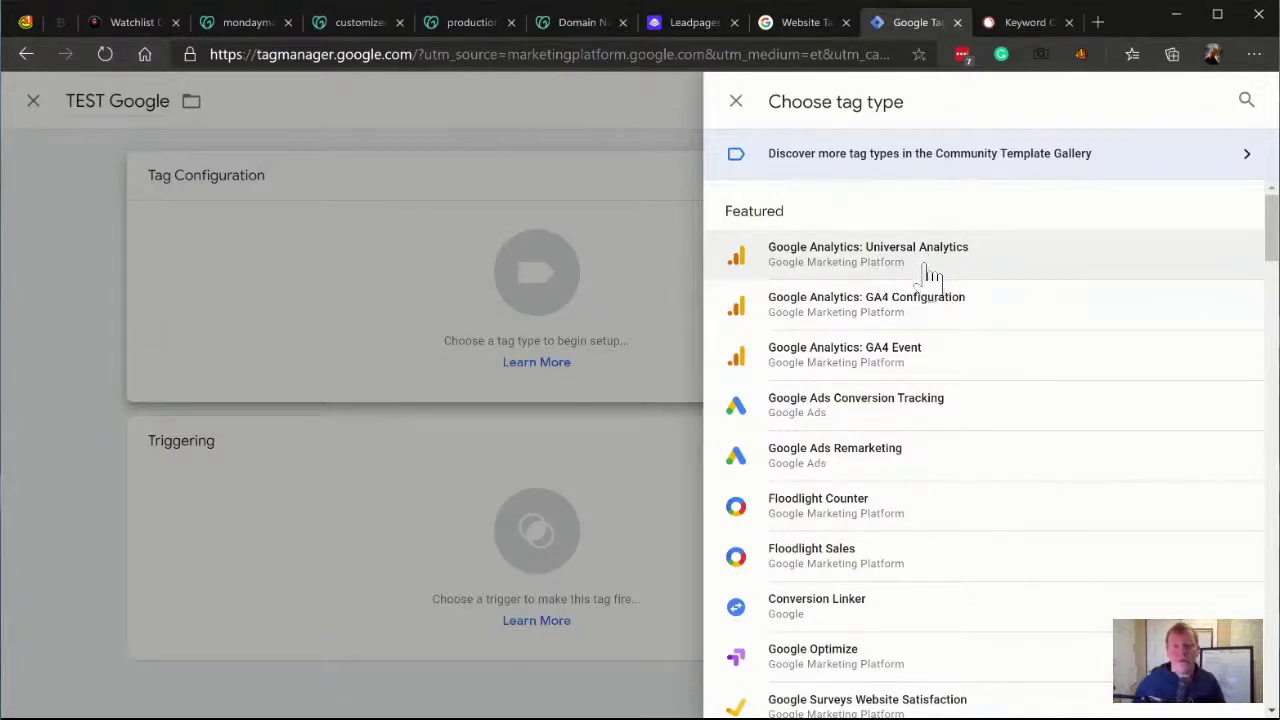
left_click(929, 274)
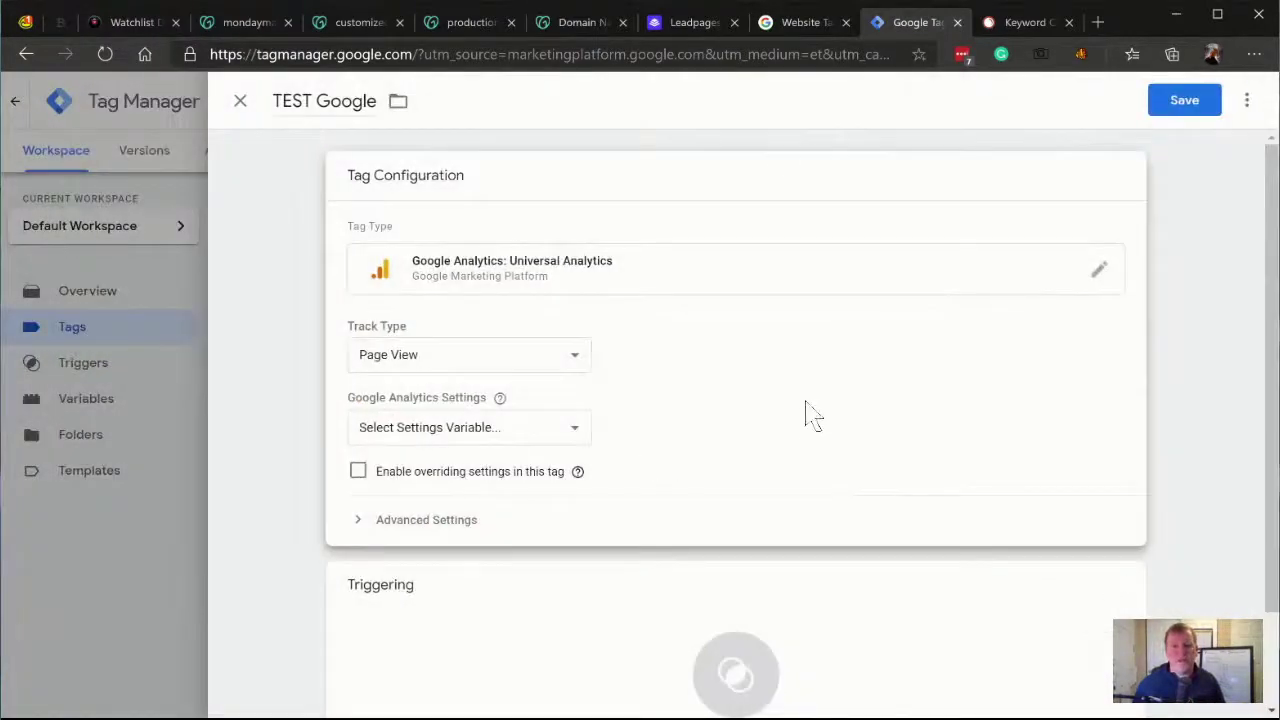
Start a new analytics settings variable with tracking ID 'US8A-', then discard it
left_click(583, 435)
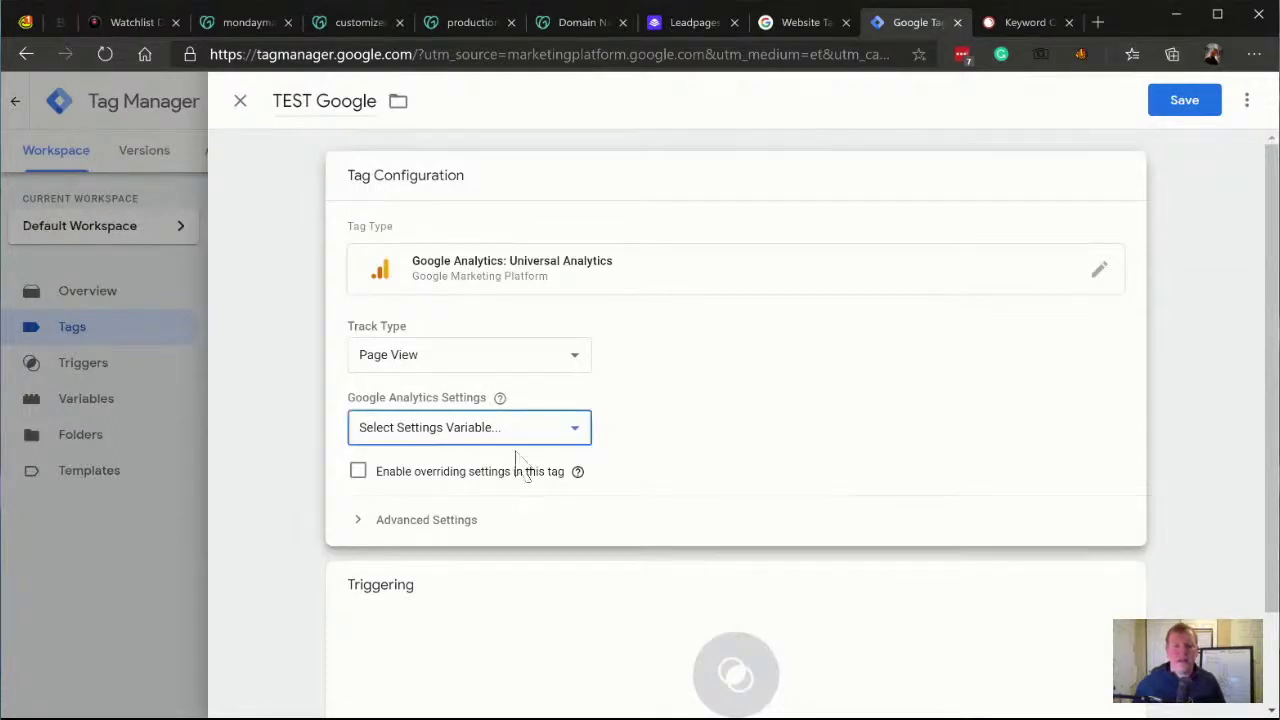
left_click(564, 450)
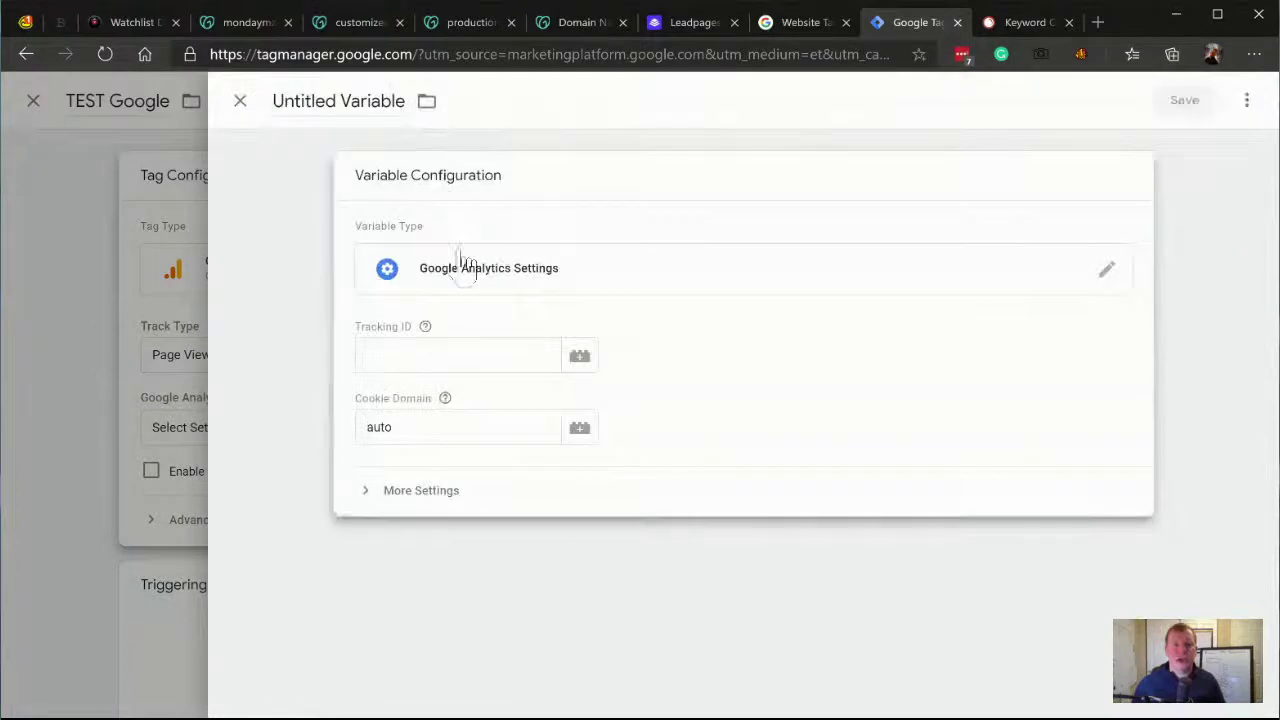
left_click(410, 355)
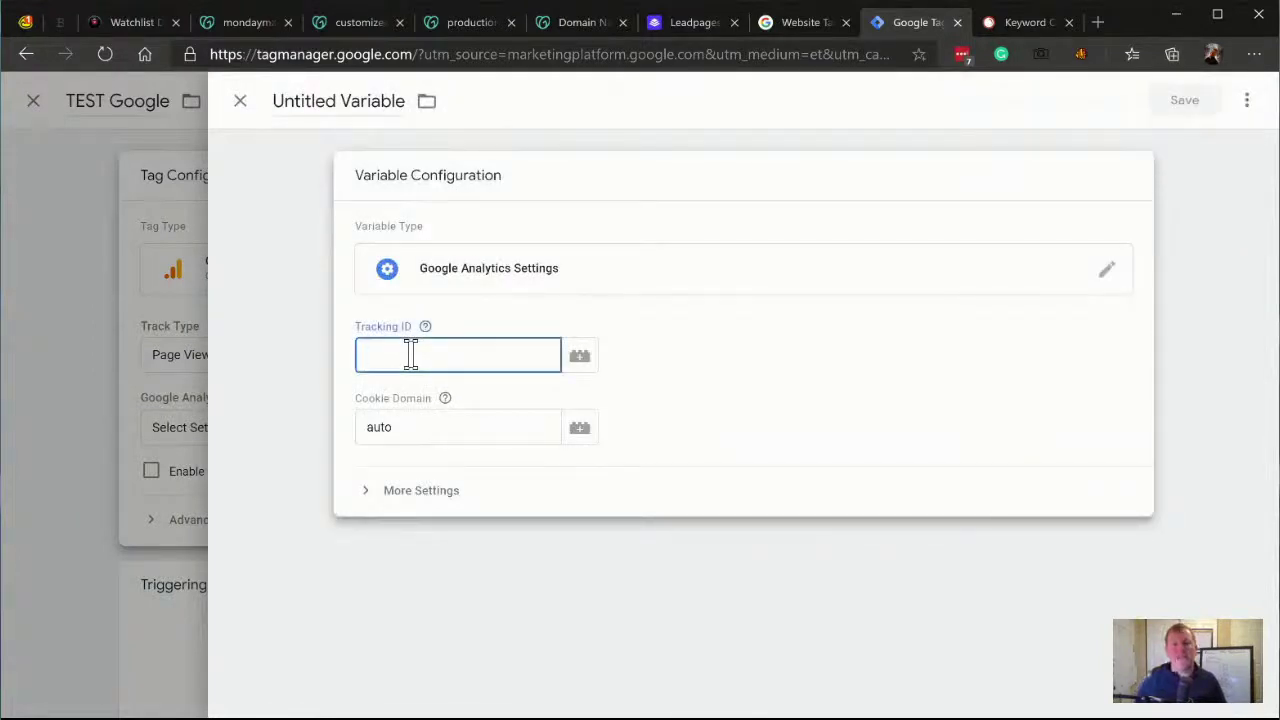
type("U")
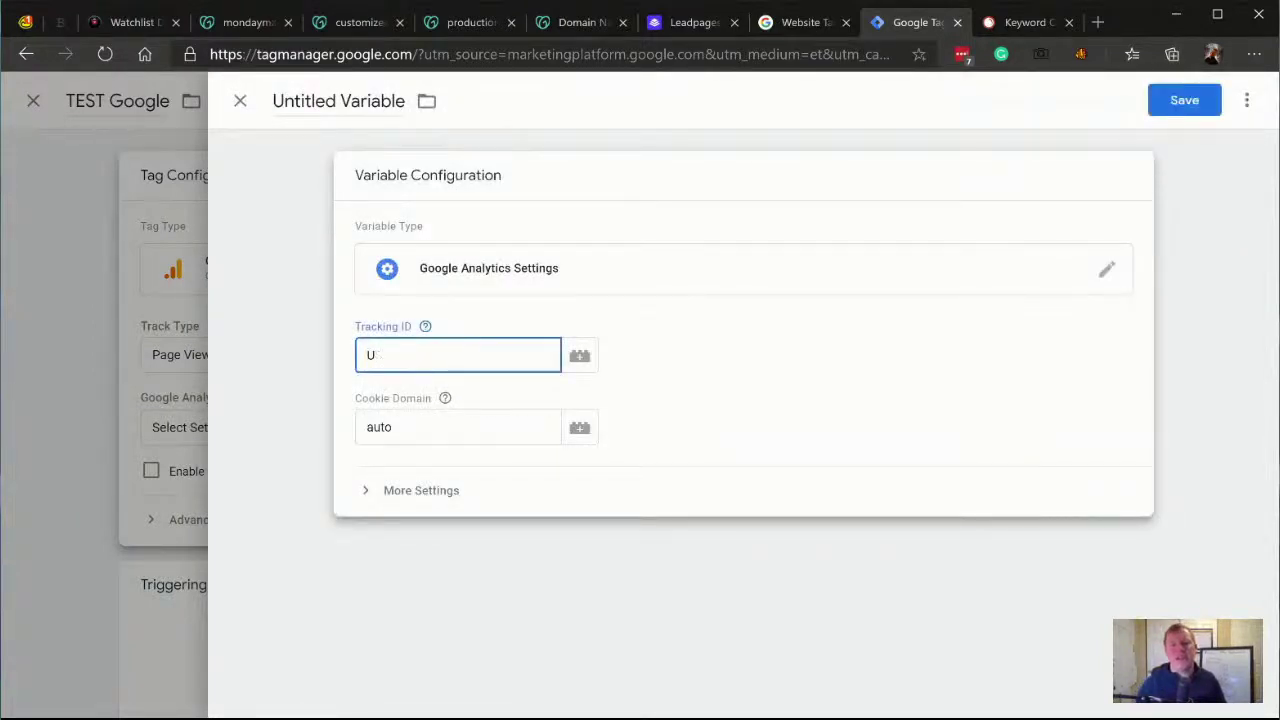
type("S8A-165461654")
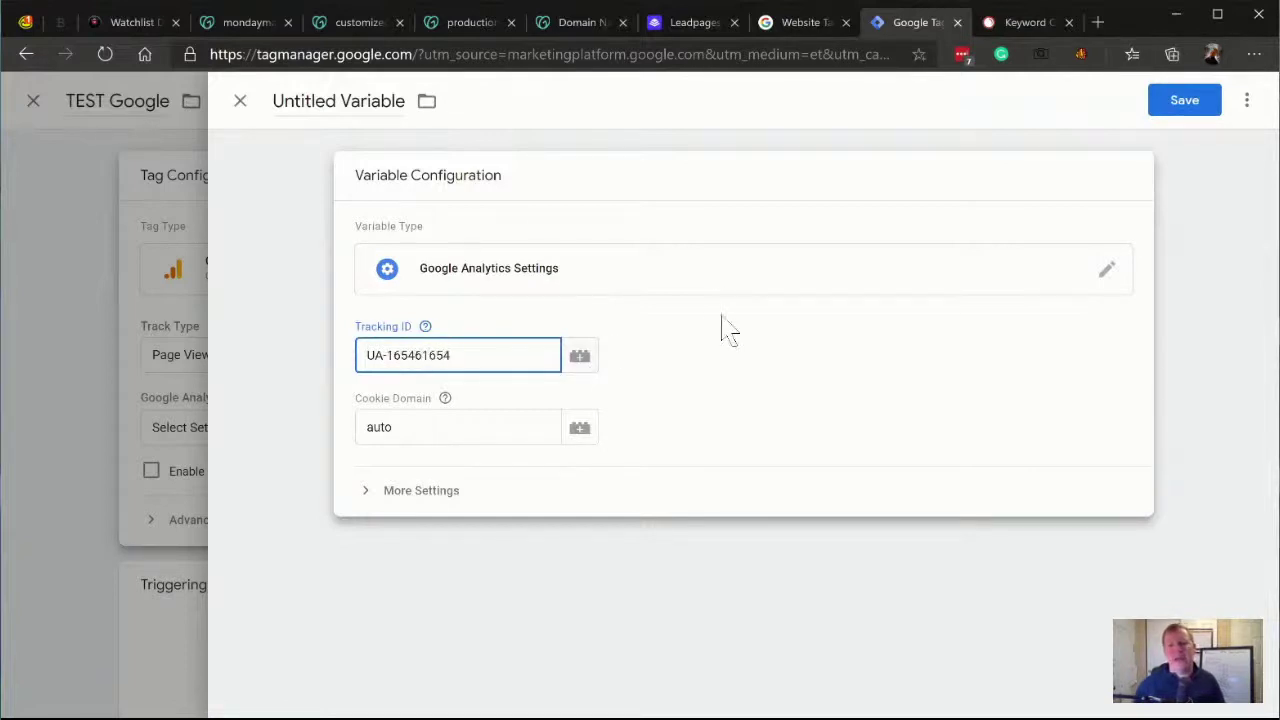
left_click(726, 330)
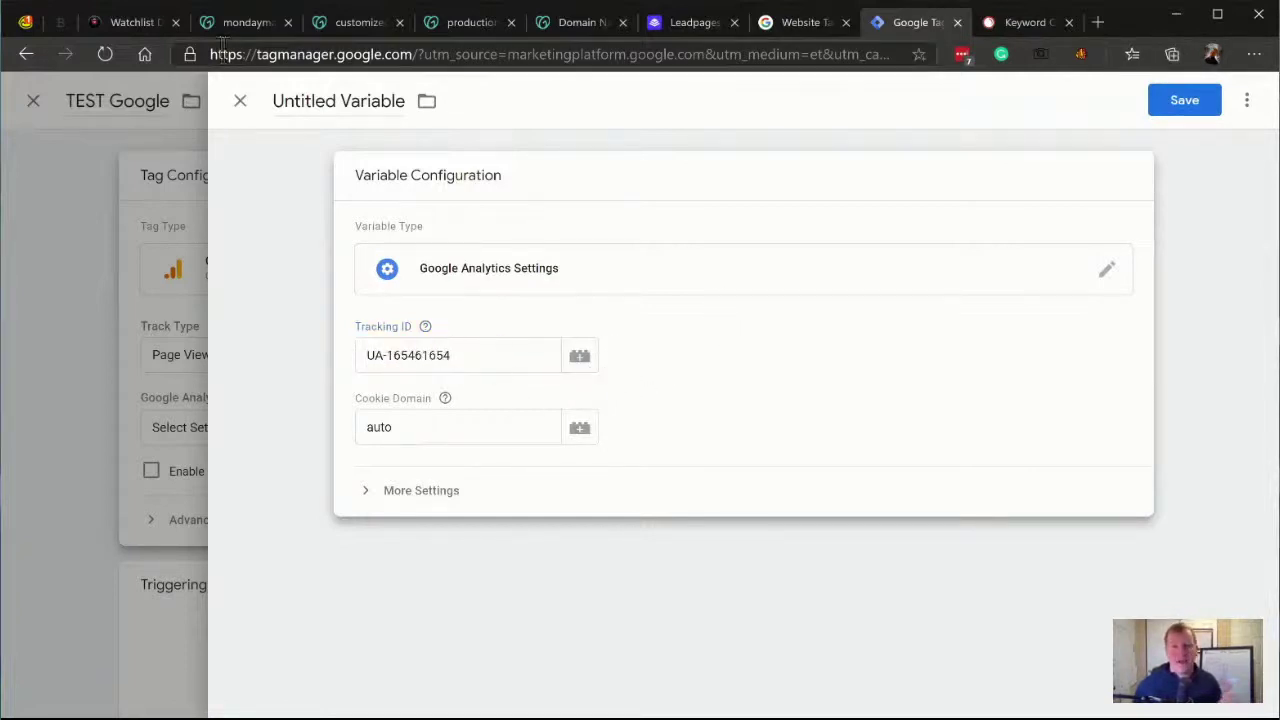
left_click(240, 103)
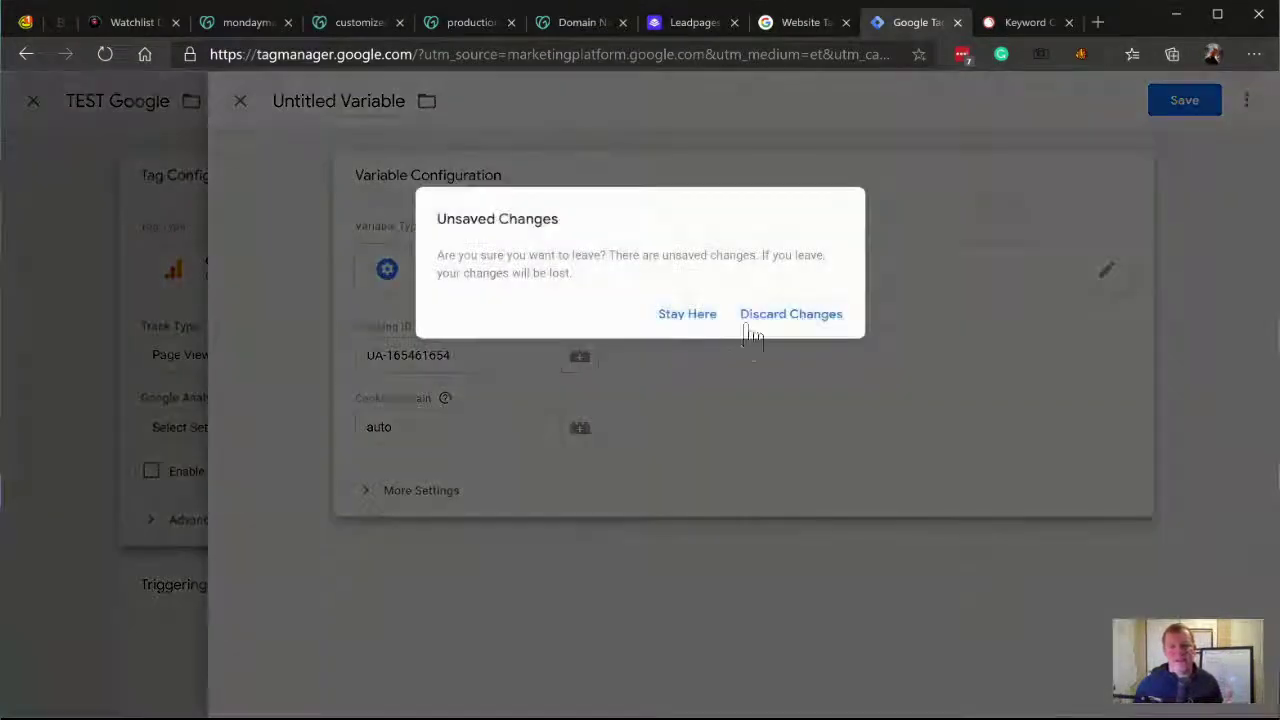
left_click(798, 330)
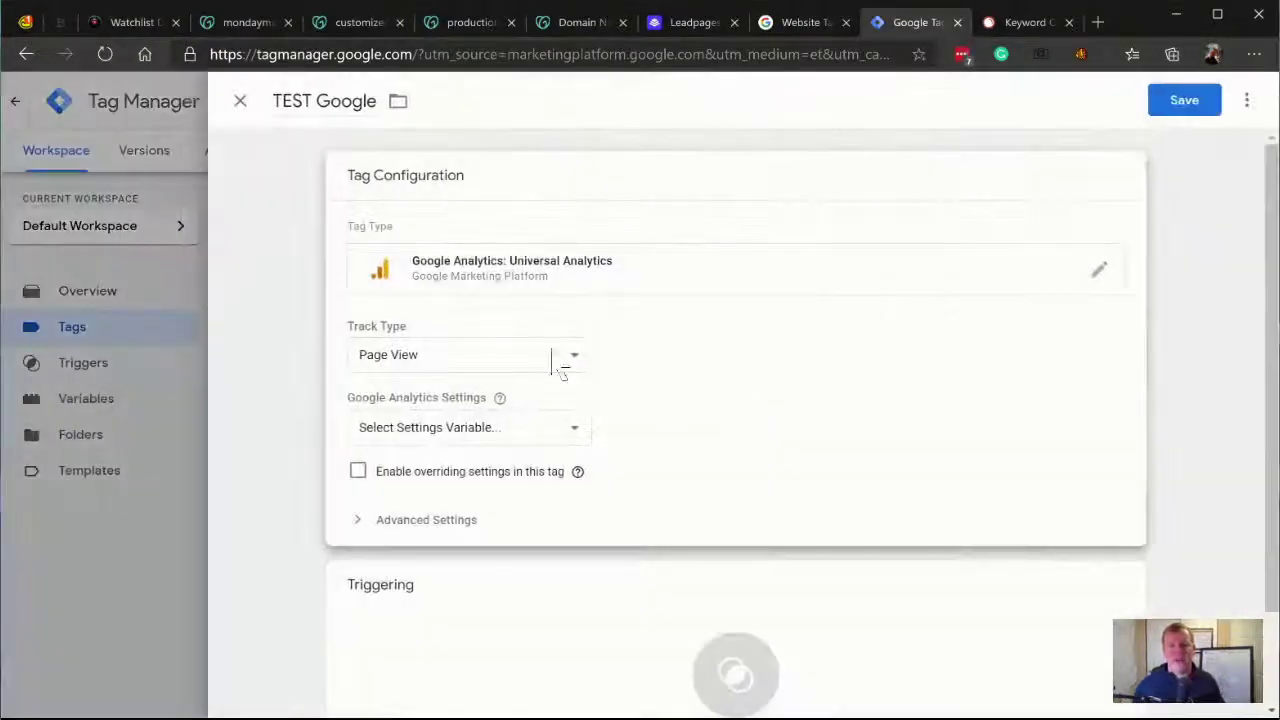
Inspect the available triggers such as All Pages, then discard the unsaved TEST Google tag
scroll(735, 455, "down", 1)
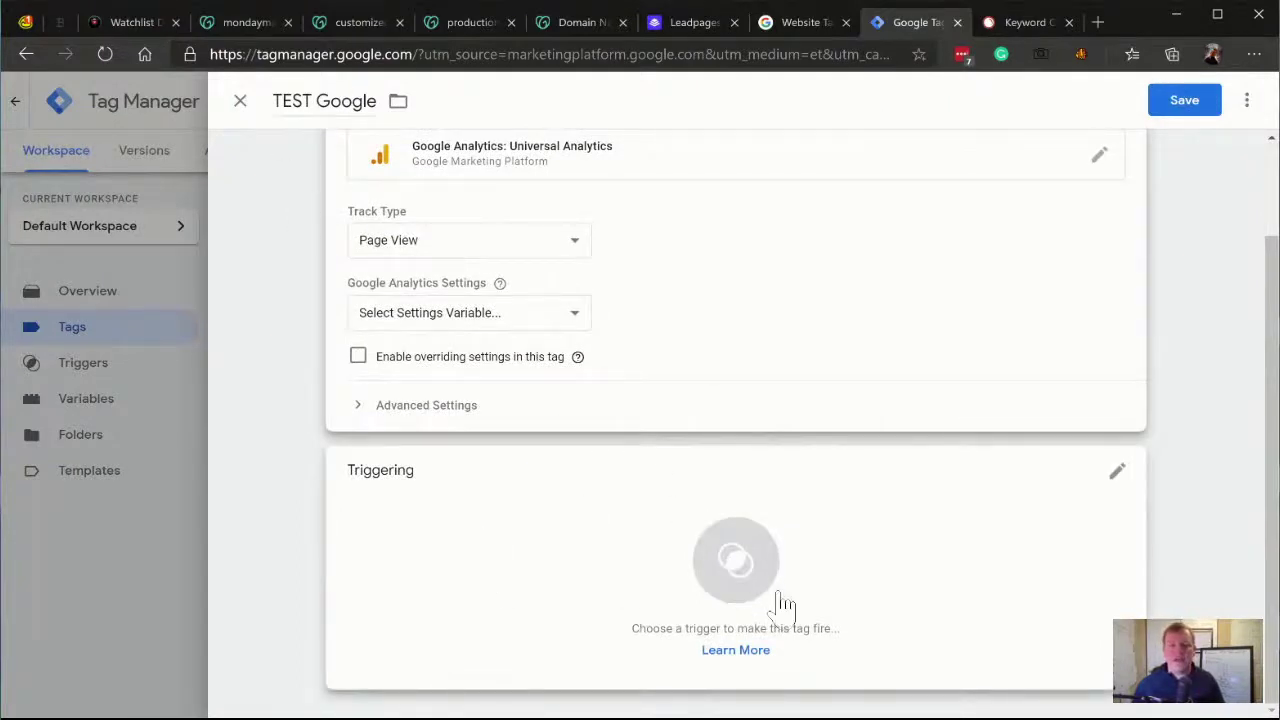
scroll(790, 590, "up", 1)
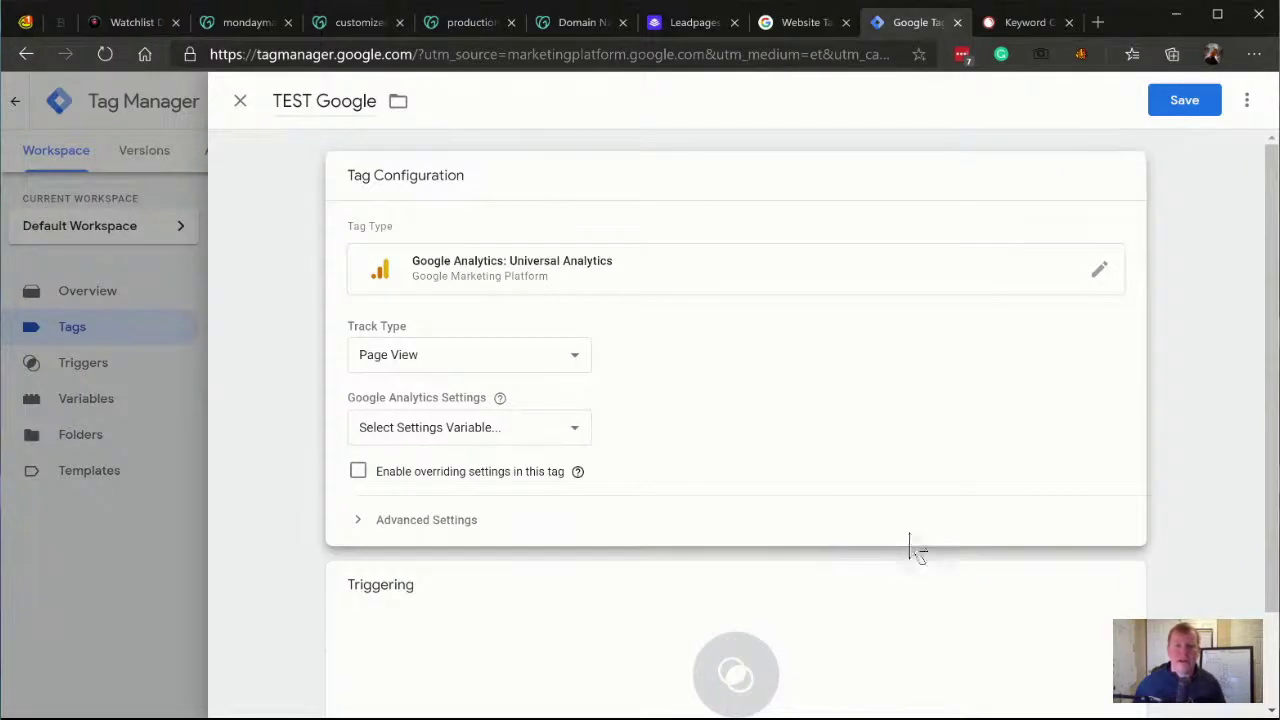
scroll(915, 548, "down", 1)
left_click(766, 558)
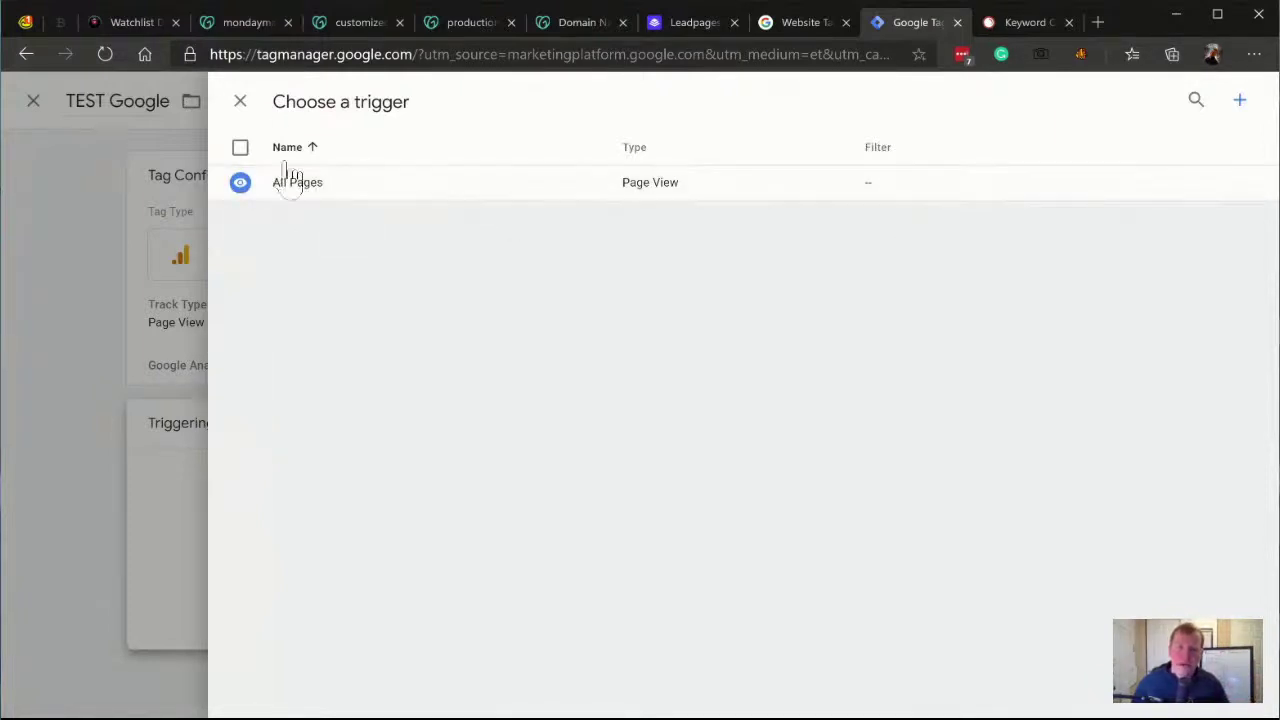
left_click(240, 101)
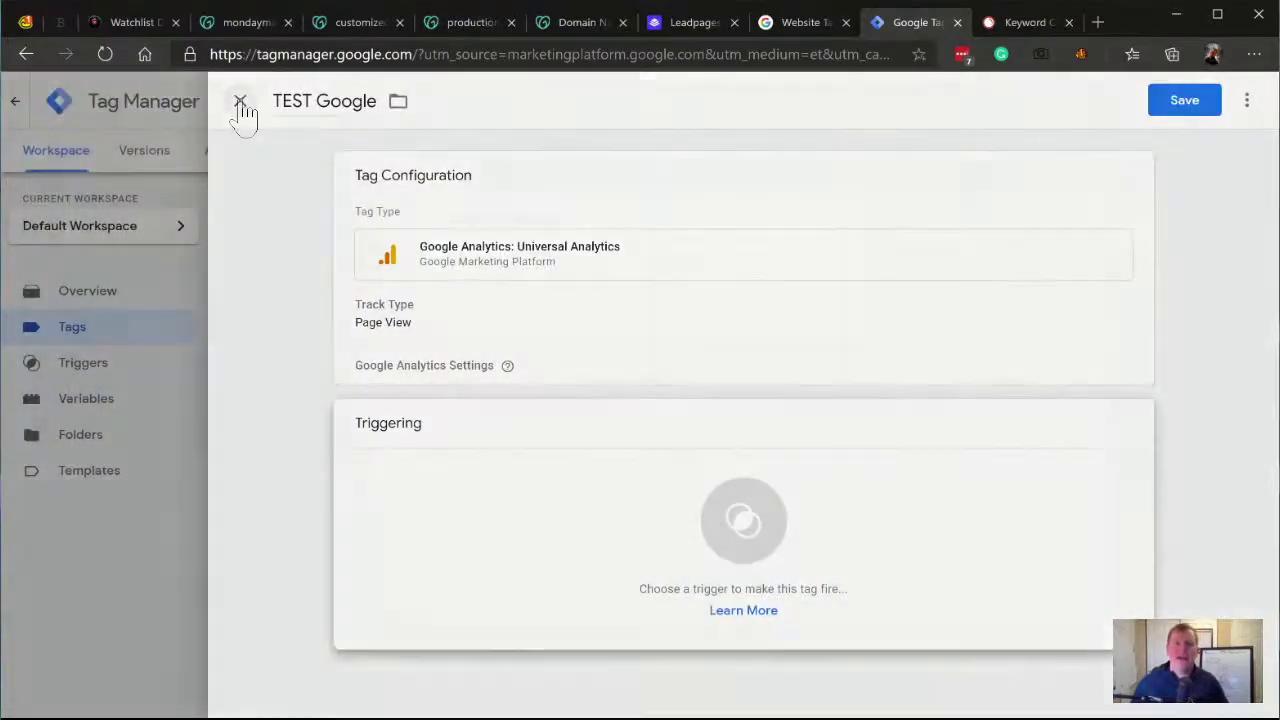
left_click(240, 103)
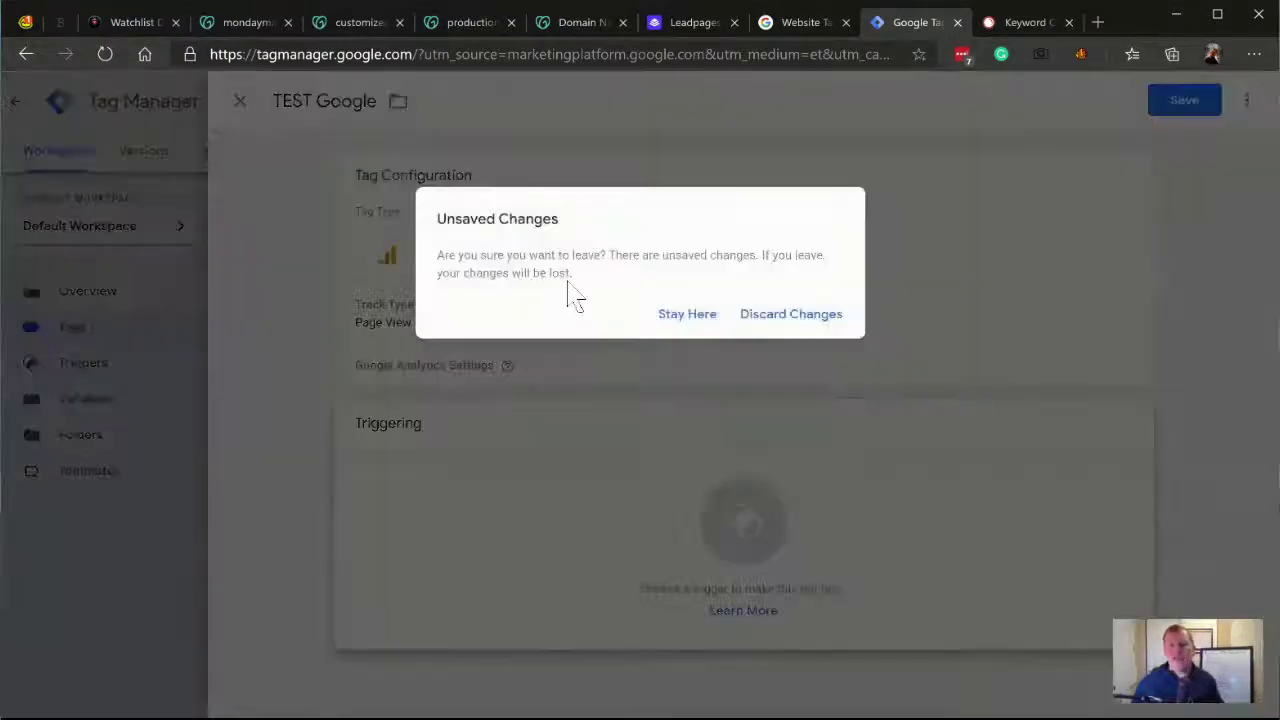
left_click(786, 318)
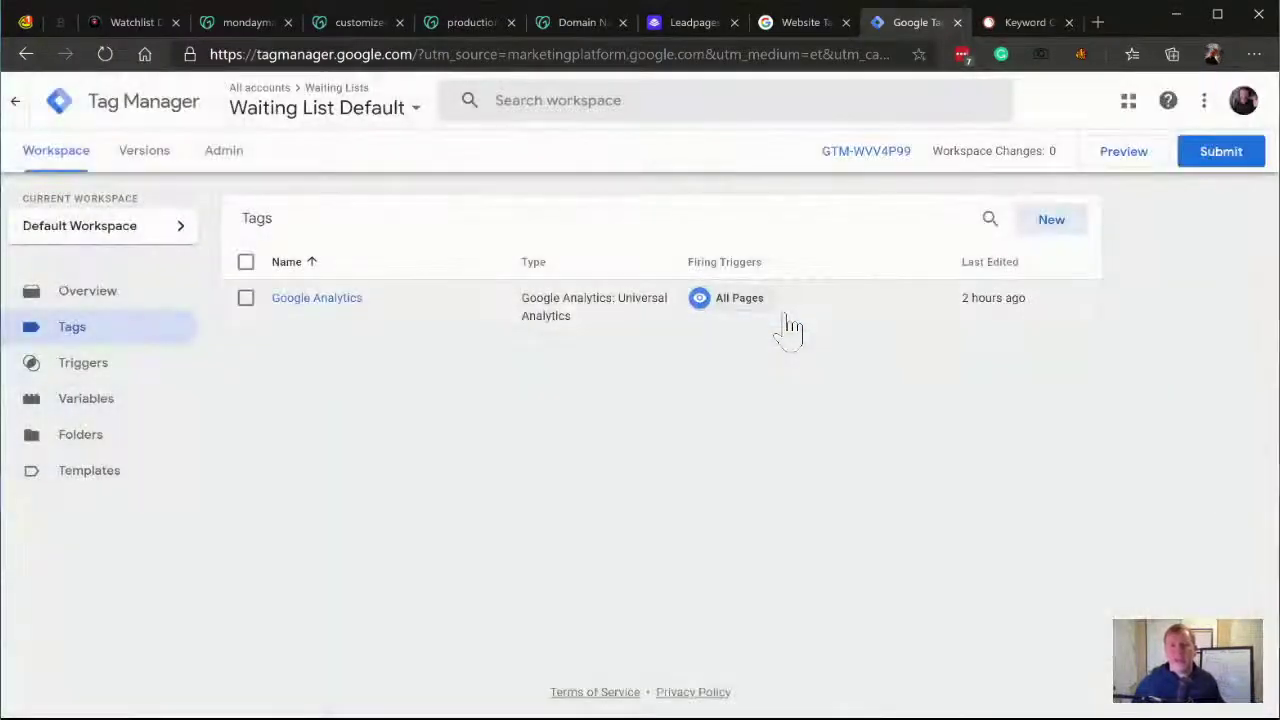